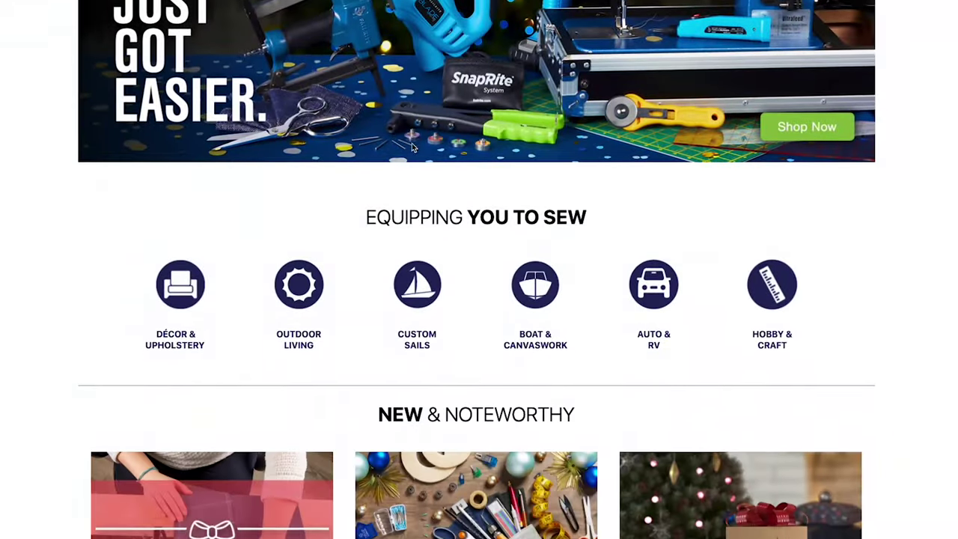
- Open the Fabric Calculator from the Resources section at the end of the Sailrite home page
scroll(412, 147, down, 20)
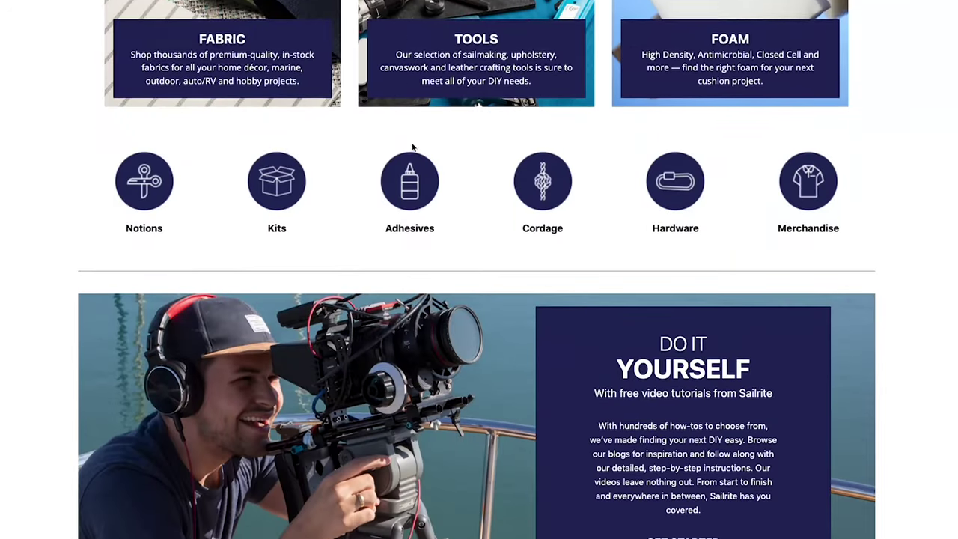
scroll(411, 148, down, 20)
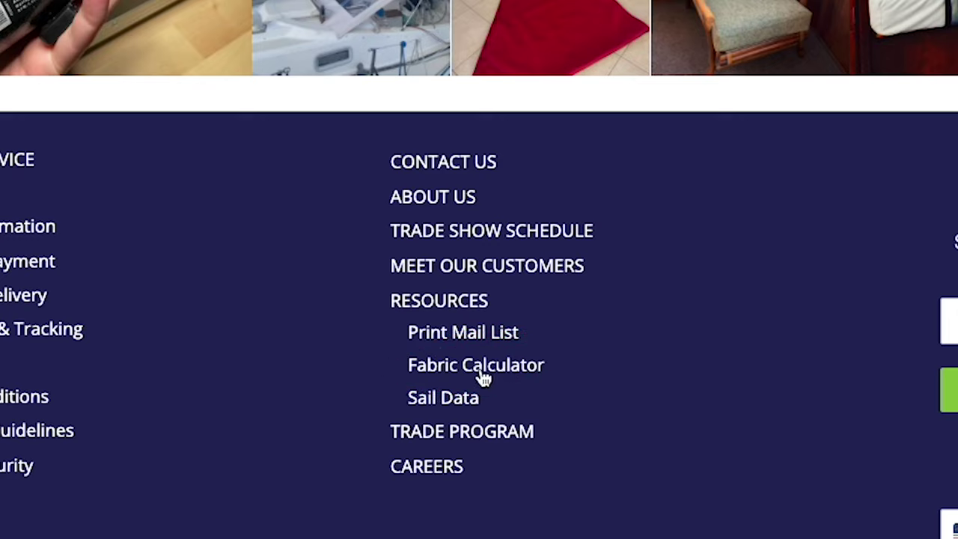
click(483, 374)
- Choose High and Medium Density Foam as the foam type for the nesting and continue to the cushion entry
scroll(383, 342, down, 5)
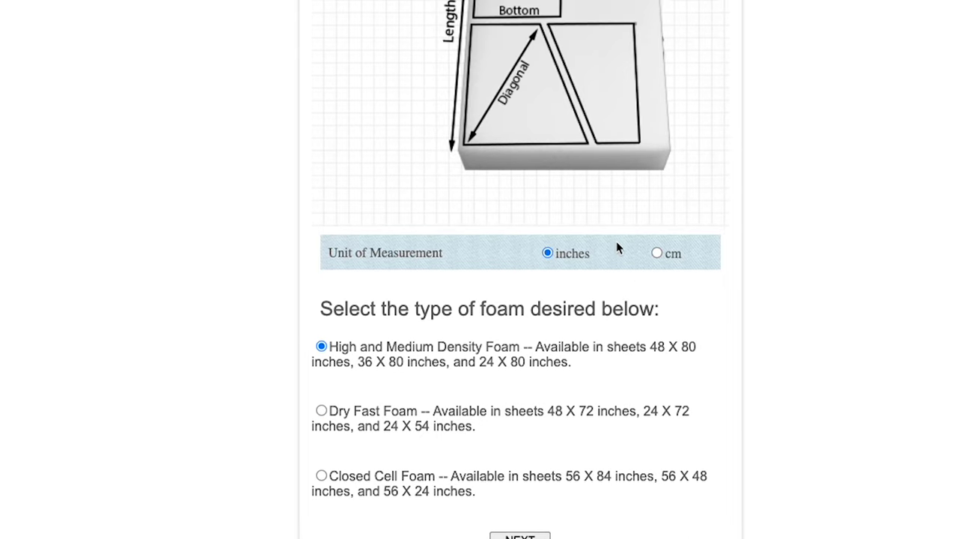
scroll(617, 241, up, 3)
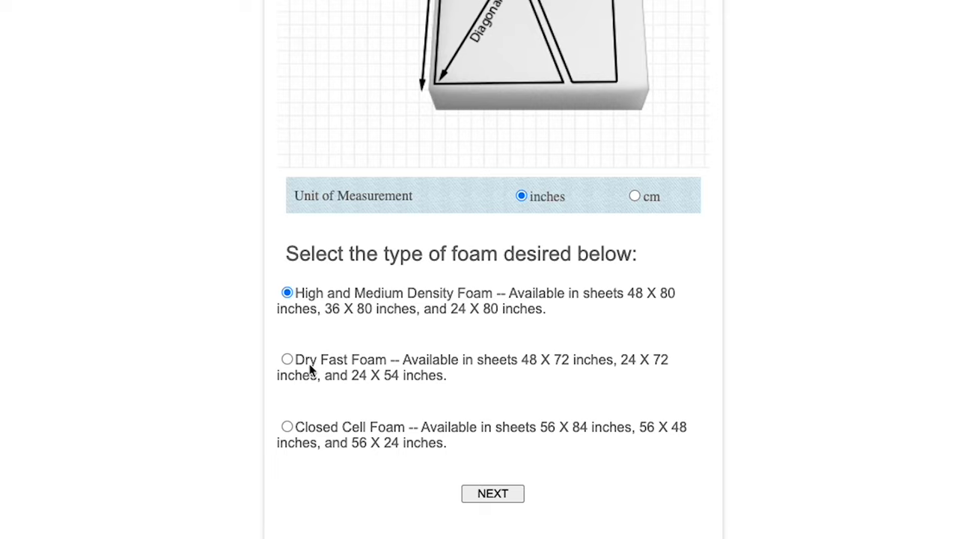
click(288, 360)
click(288, 427)
click(287, 293)
click(494, 496)
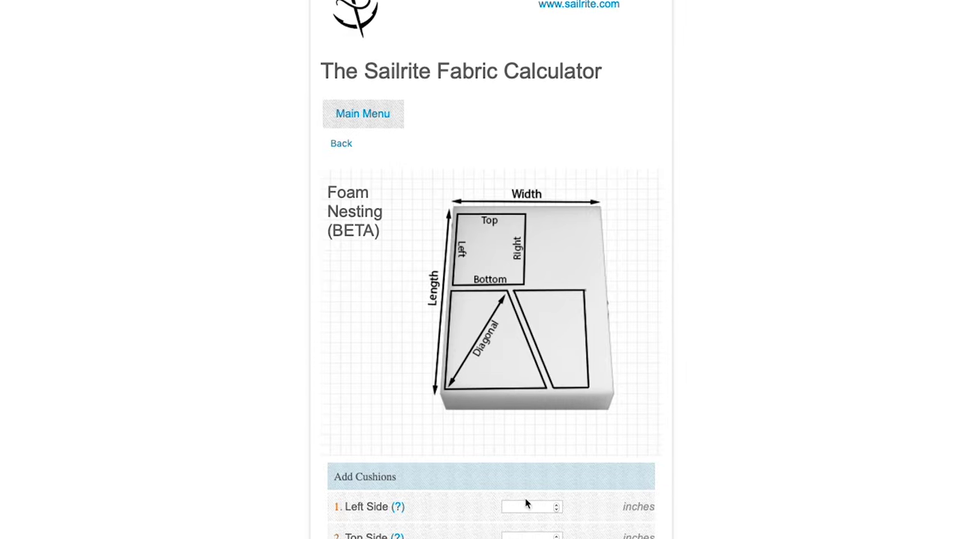
- Set the first cushion's left side to 20 inches and its top side to 15 inches
scroll(527, 503, down, 5)
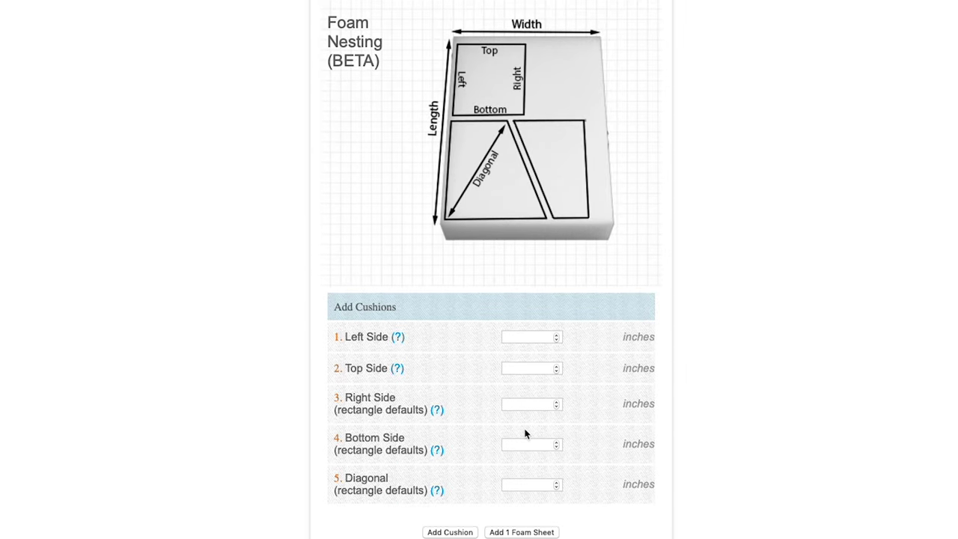
scroll(506, 417, down, 5)
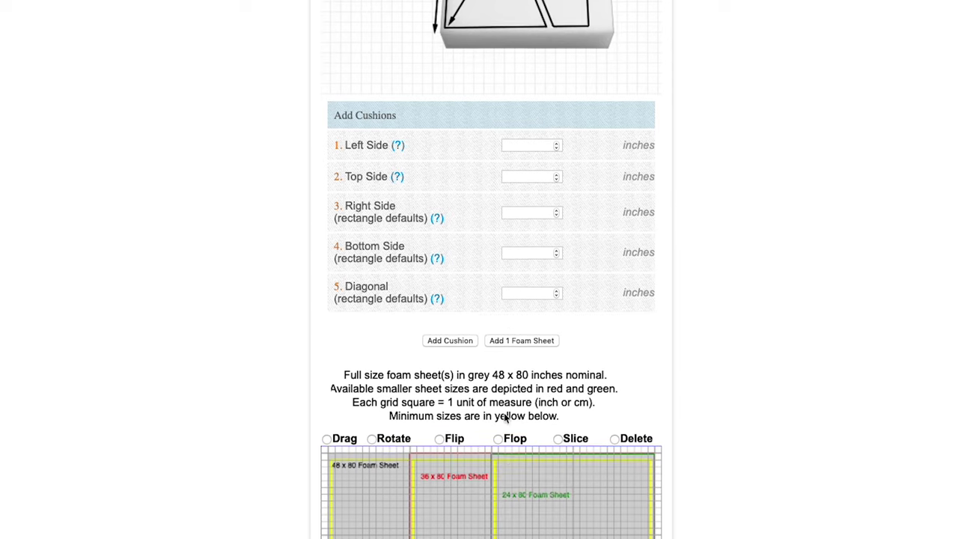
scroll(504, 418, down, 3)
key(super+minus)
key(super+minus)
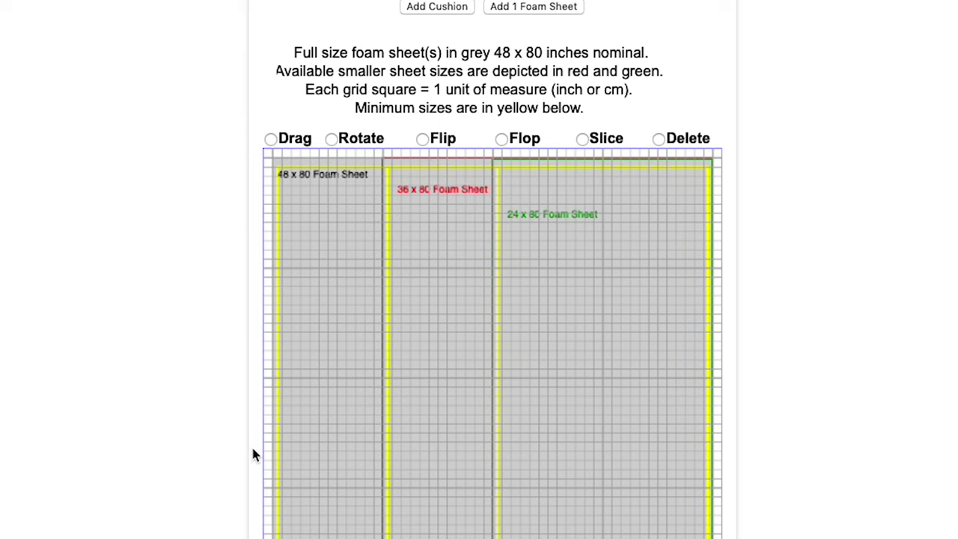
scroll(228, 447, up, 6)
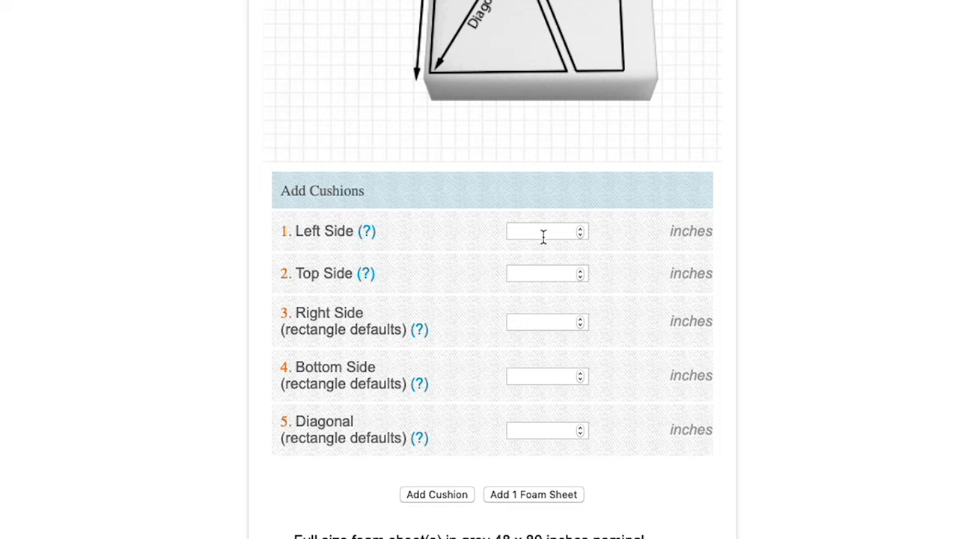
click(544, 233)
text(20)
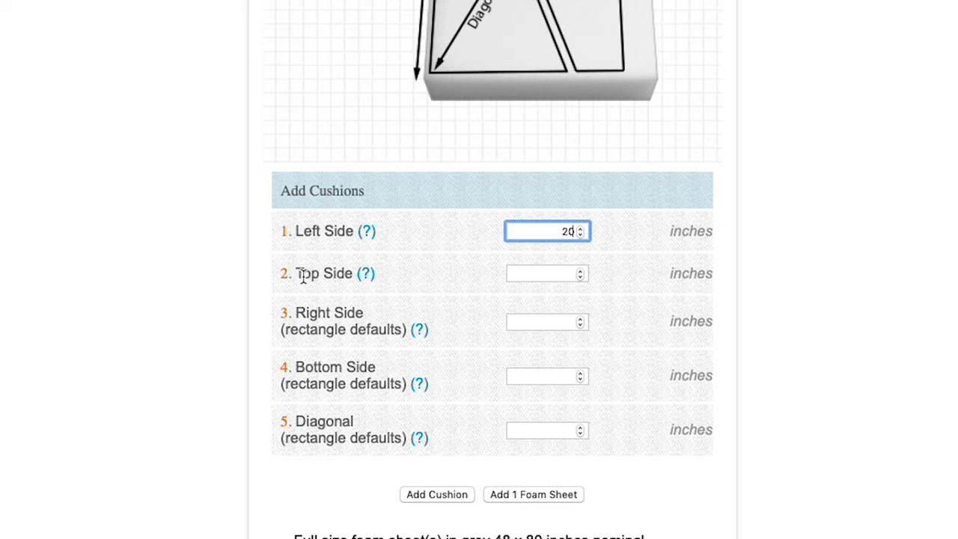
scroll(523, 3, up, 1)
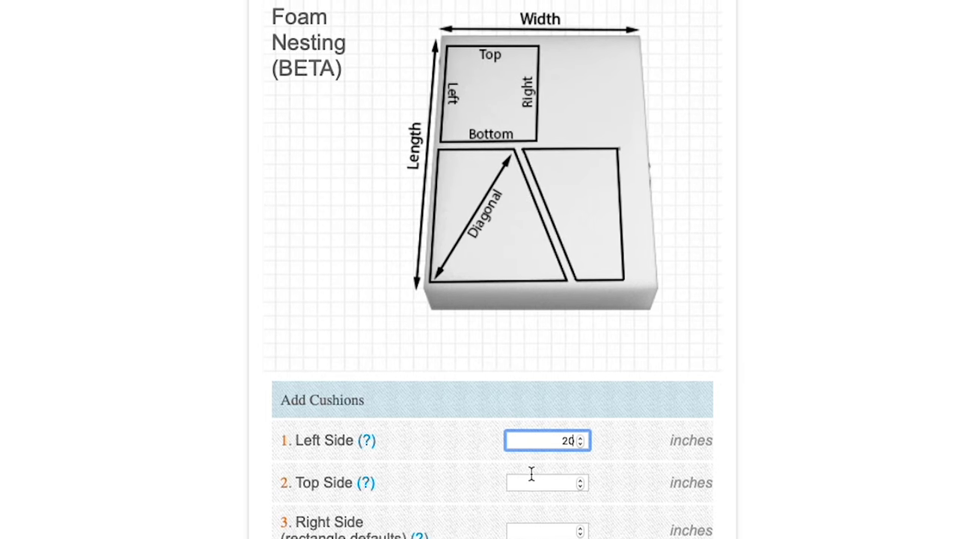
click(542, 287)
text(15)
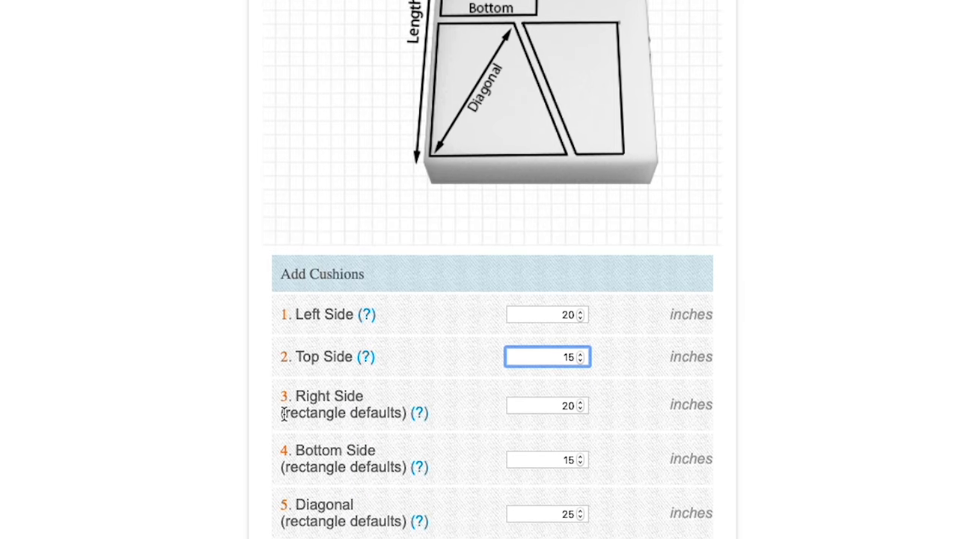
- Check the first cushion's defaulted sides and diagonal against the diagram, and add the cushion to the foam sheet layout
click(402, 450)
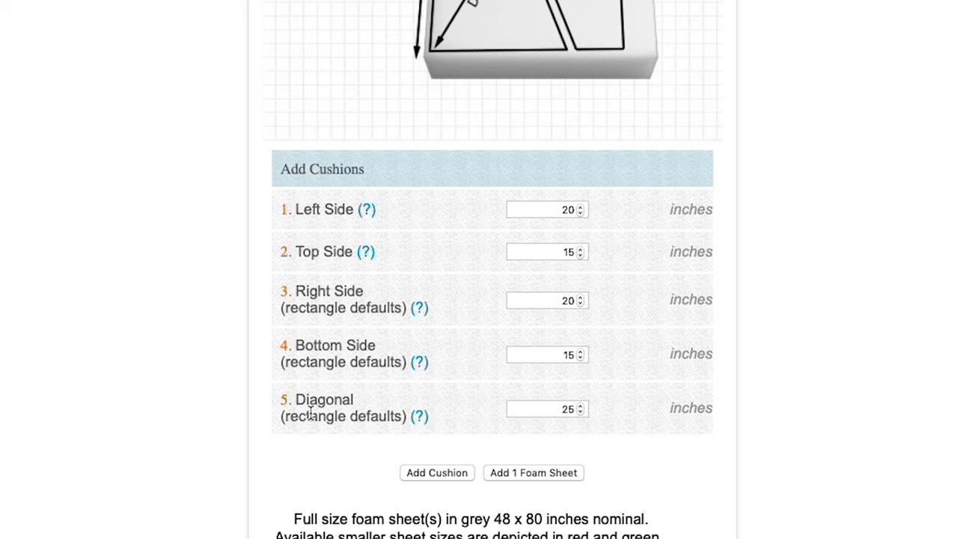
scroll(508, 60, up, 3)
scroll(508, 60, up, 3)
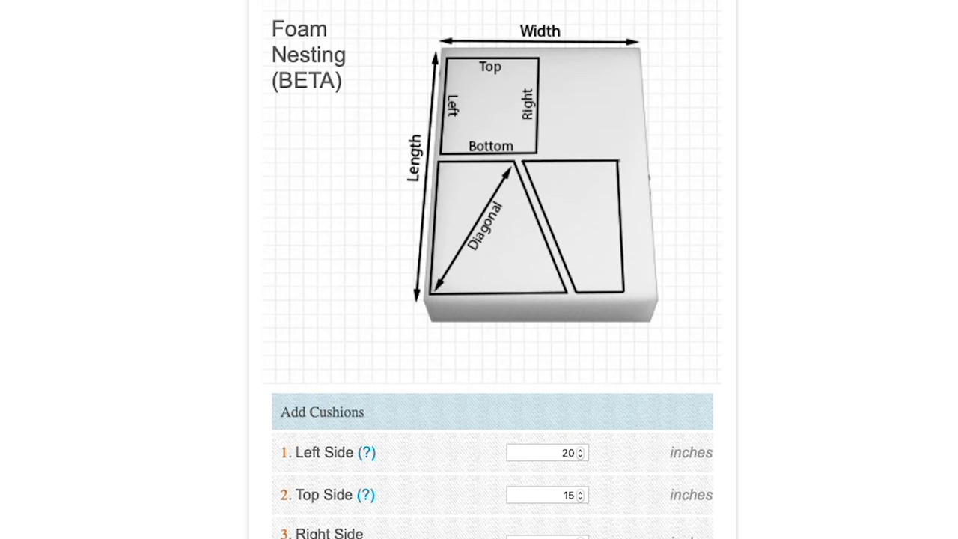
scroll(566, 446, down, 5)
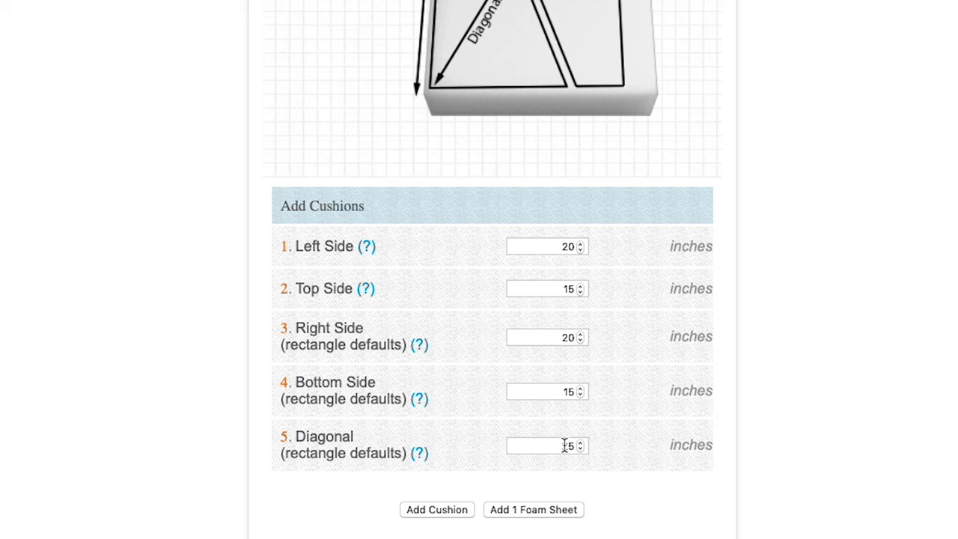
scroll(562, 442, down, 3)
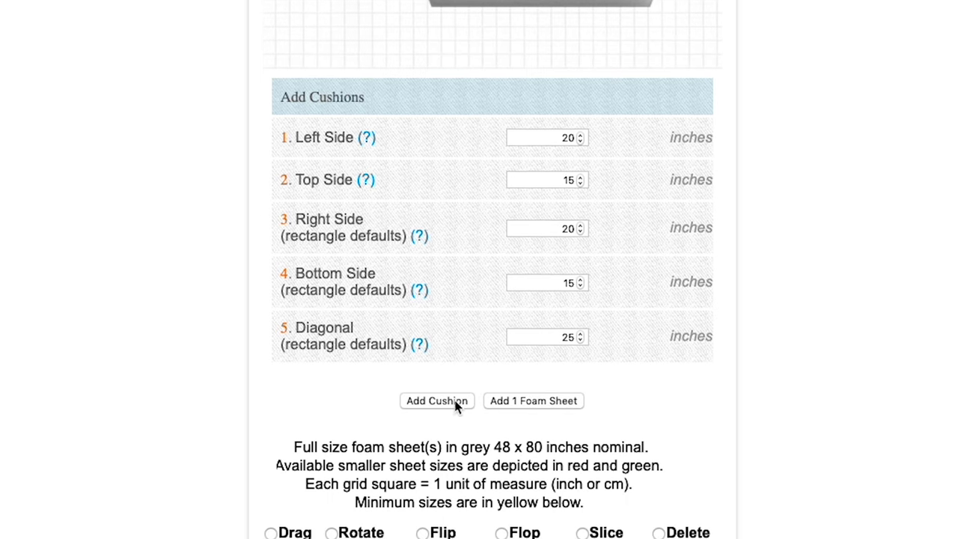
click(439, 403)
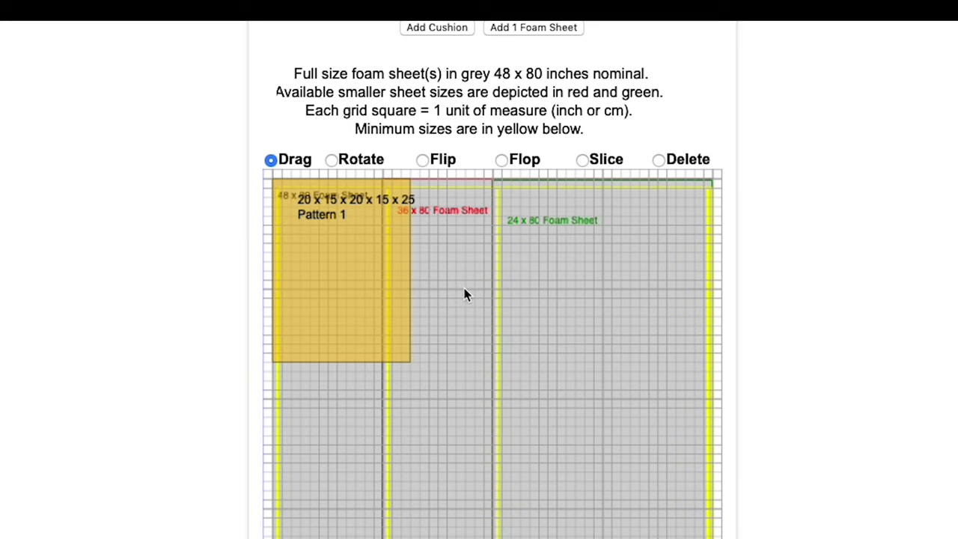
- Add a second rectangular cushion with a left side of 30 inches and a top side of 25 inches
scroll(465, 294, up, 10)
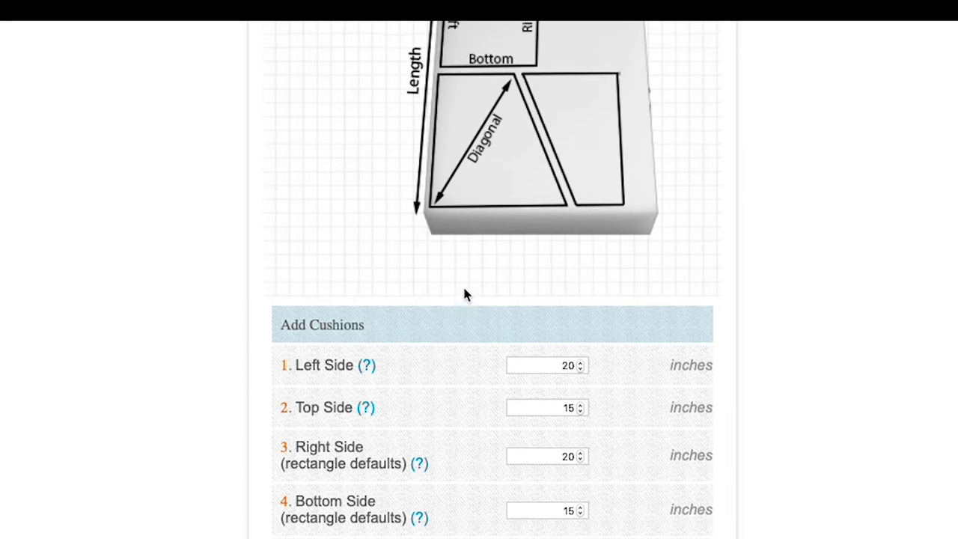
scroll(464, 294, up, 2)
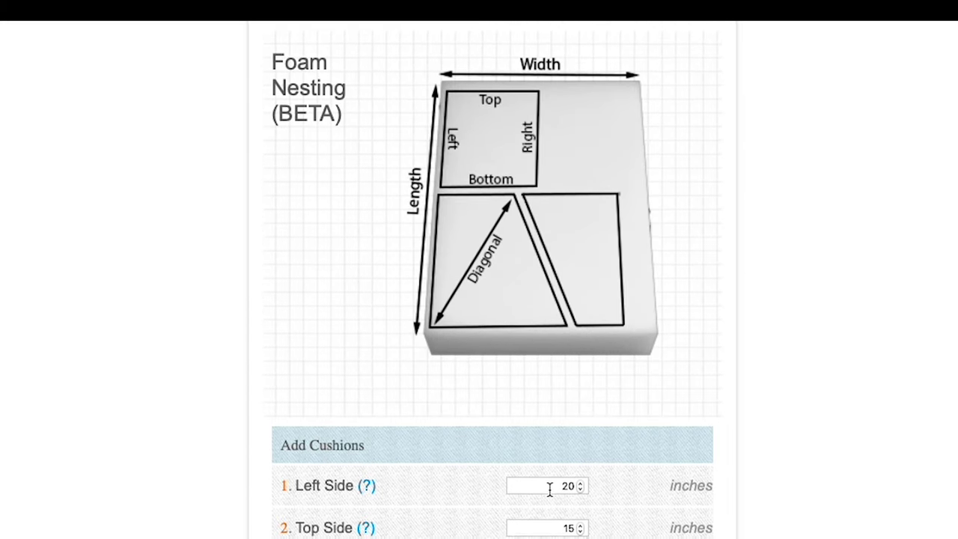
double_click(549, 489)
scroll(554, 449, down, 3)
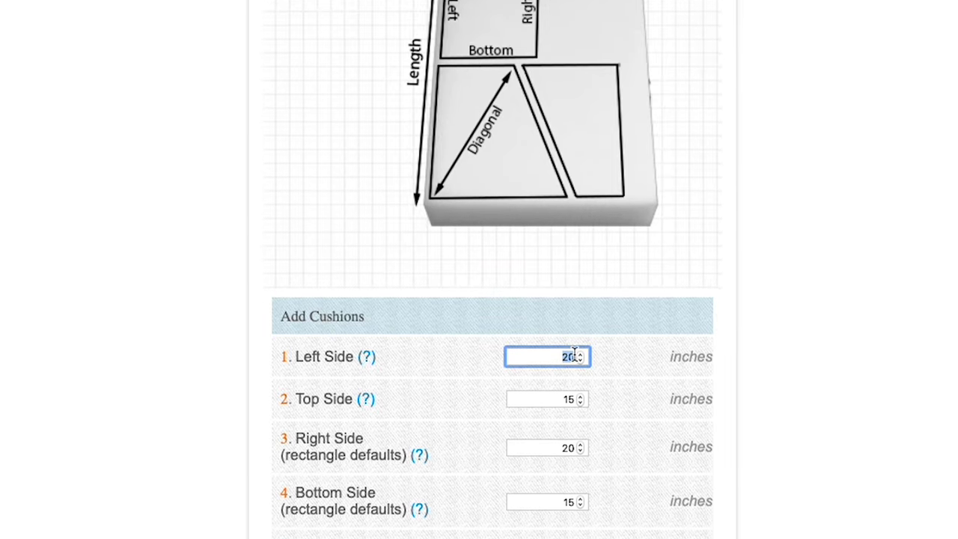
text(30)
scroll(574, 355, down, 3)
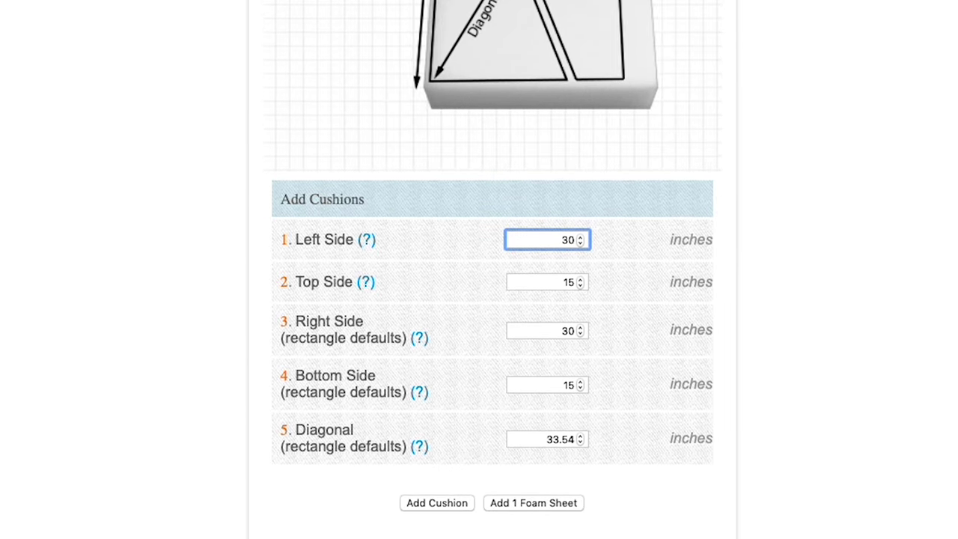
key(Tab)
text(25)
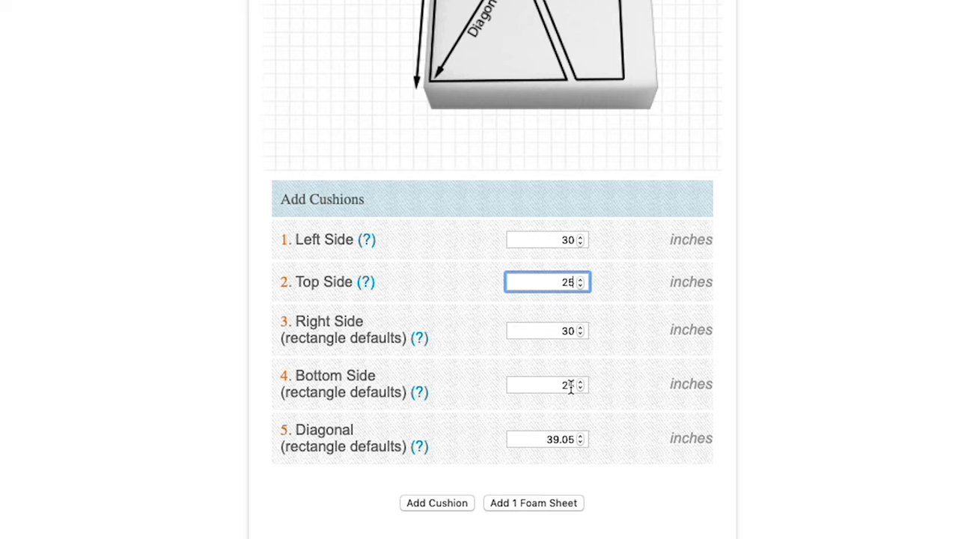
scroll(449, 446, down, 4)
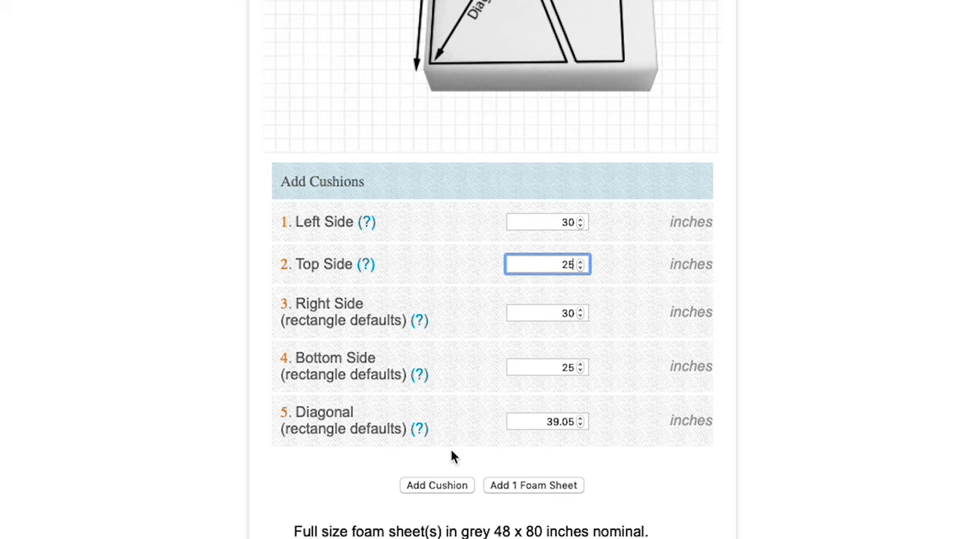
click(438, 373)
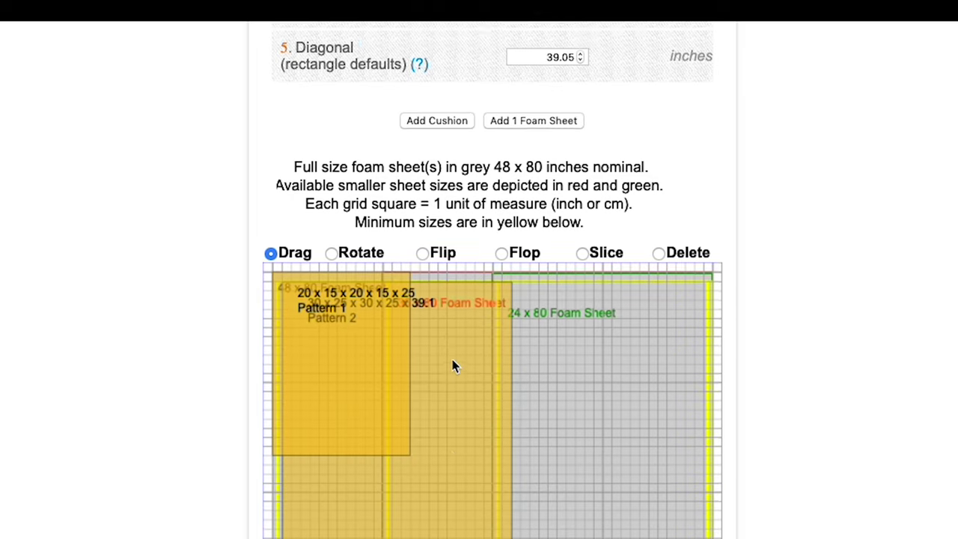
- Set the third cushion's left side to 40, top side to 15, right side to 45 and bottom side to 35 inches
scroll(452, 366, up, 7)
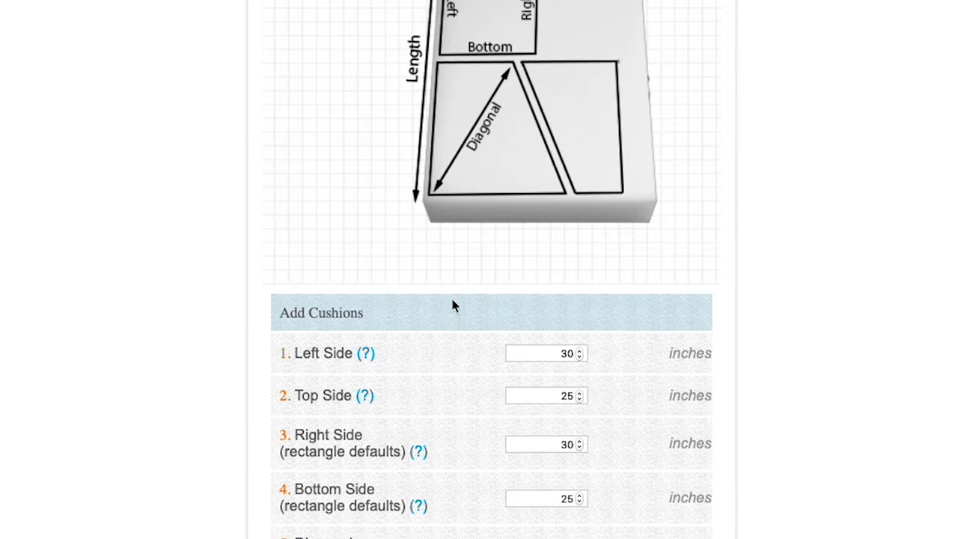
scroll(524, 300, down, 3)
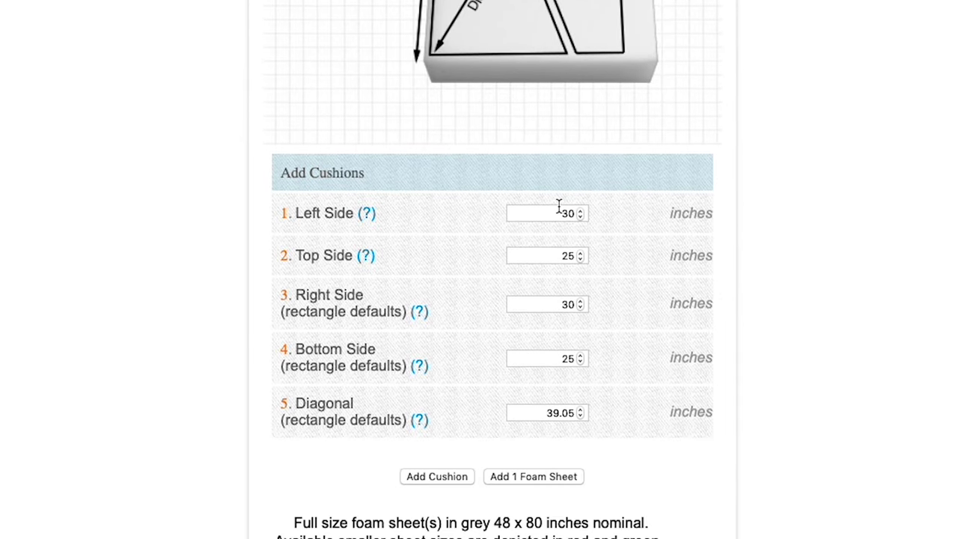
click(559, 213)
double_click(563, 213)
text(40)
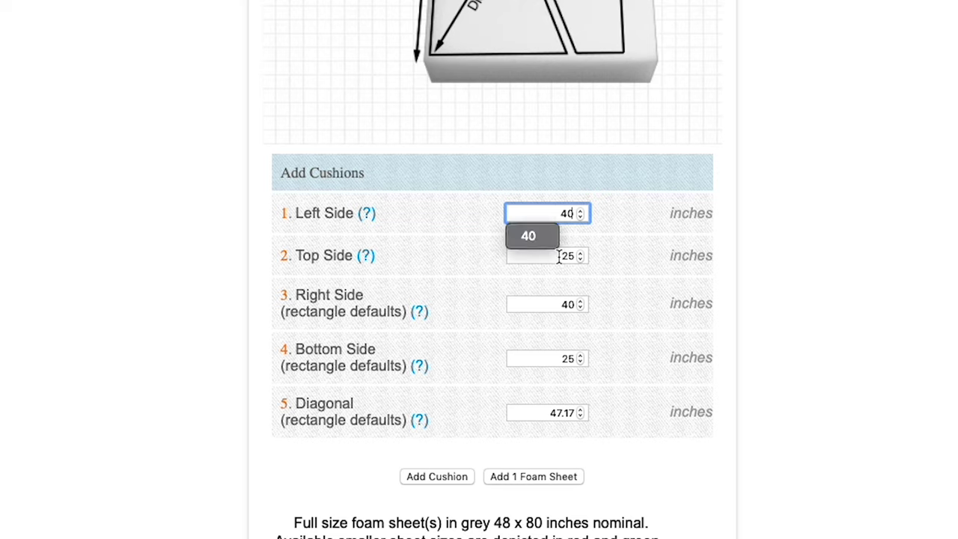
key(Tab)
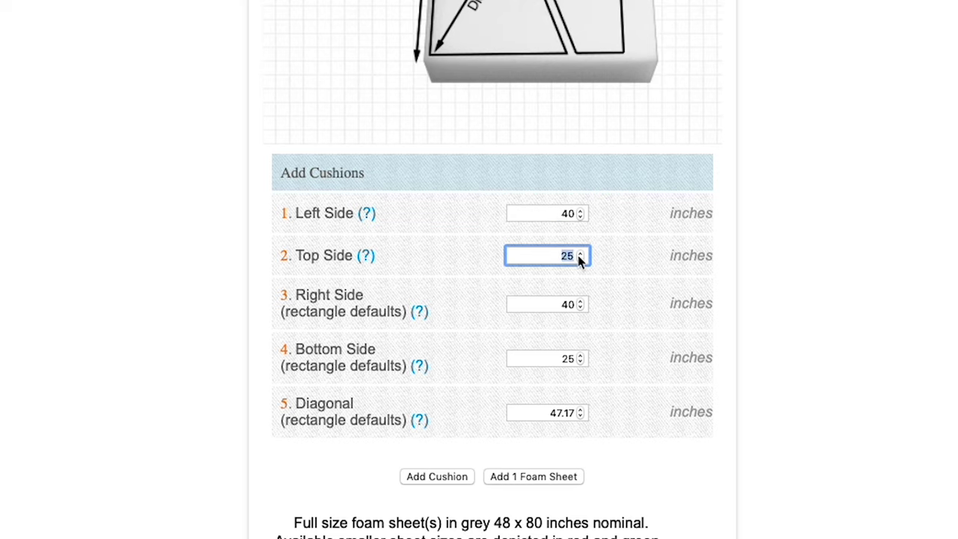
text(15)
key(Tab)
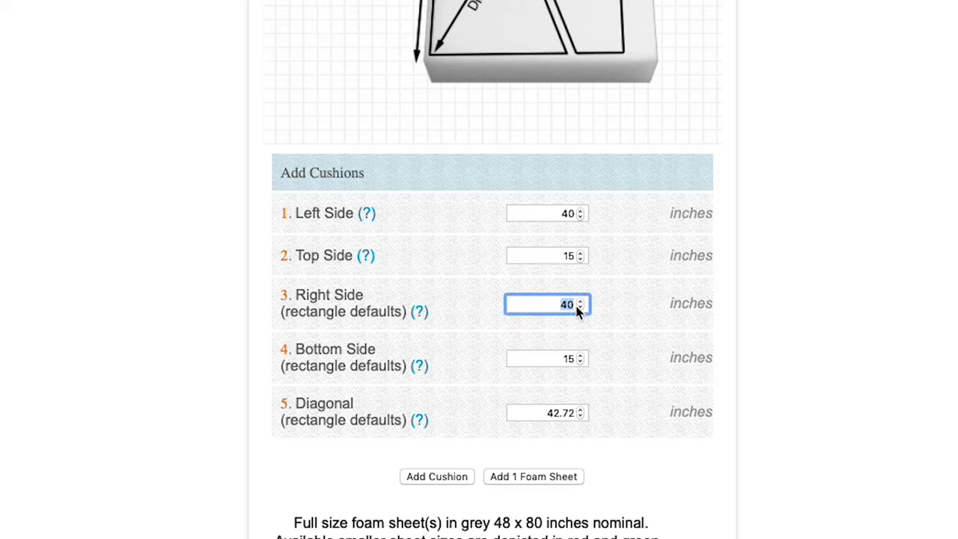
text(4)
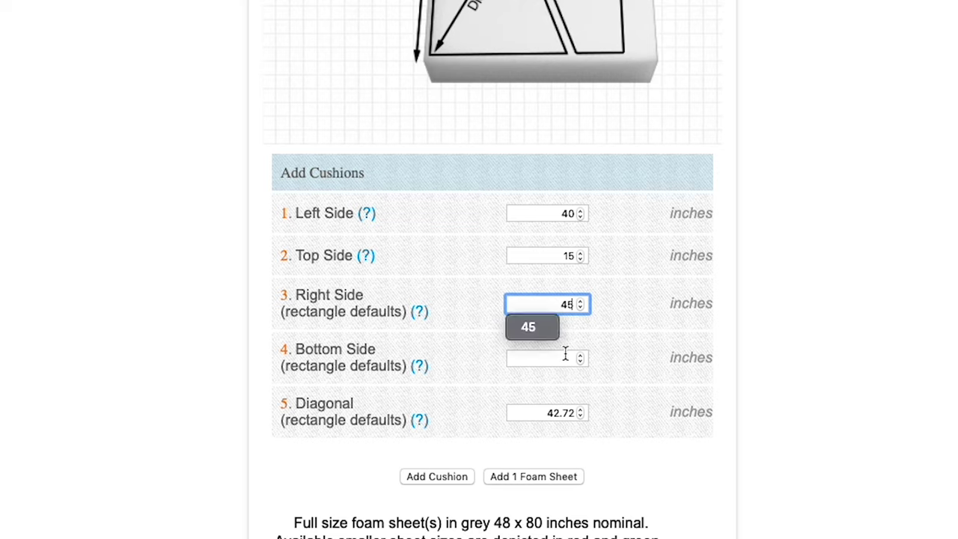
click(548, 359)
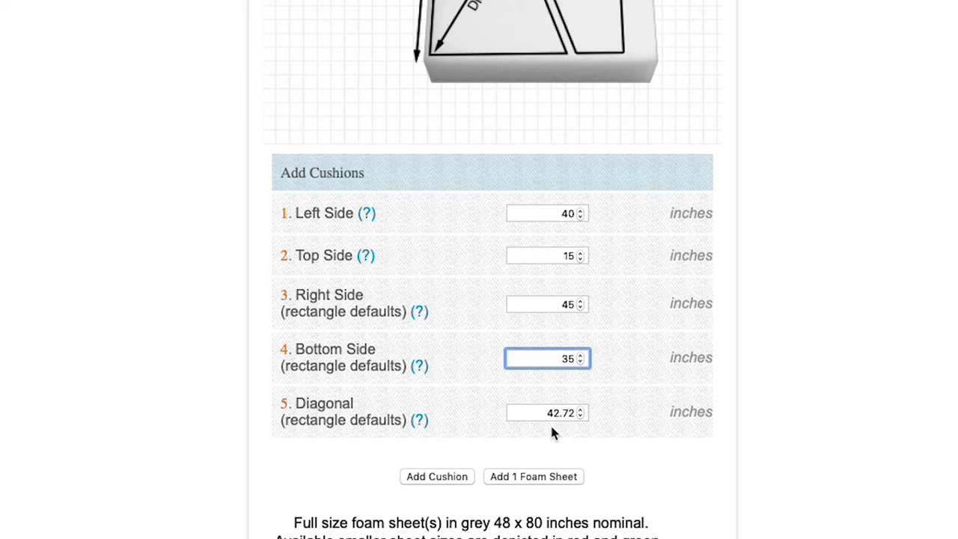
- Check the diagonal in the foam diagram and open the help note explaining the Diagonal measurement
scroll(553, 433, up, 5)
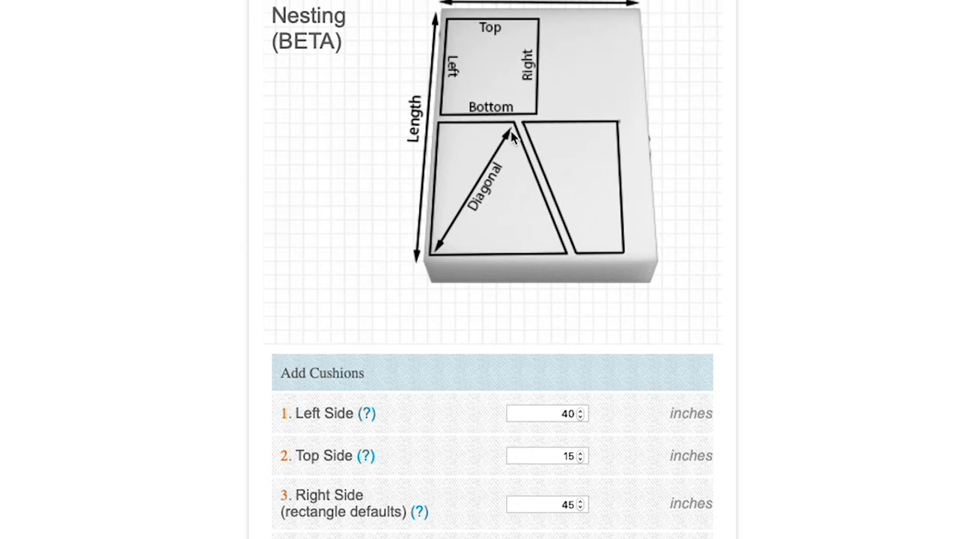
scroll(512, 150, up, 2)
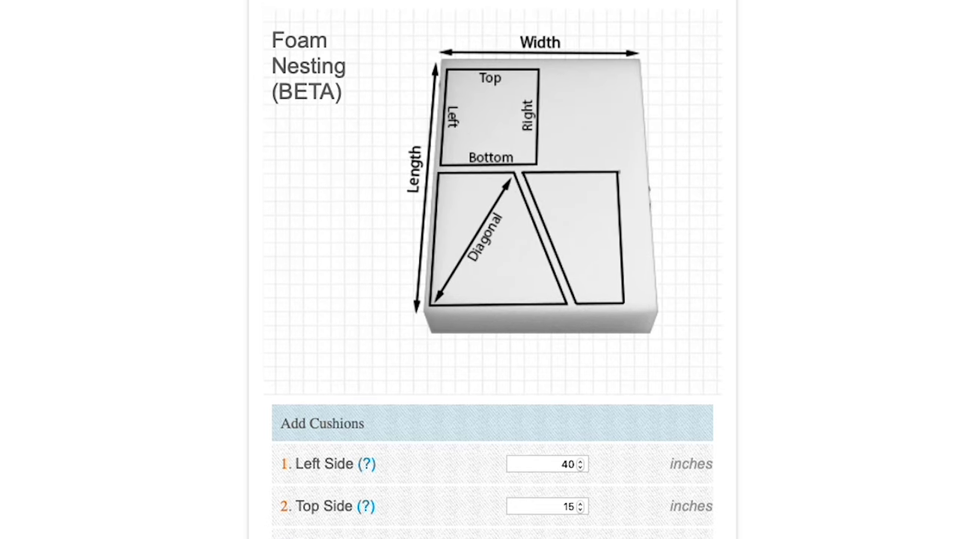
scroll(544, 412, down, 7)
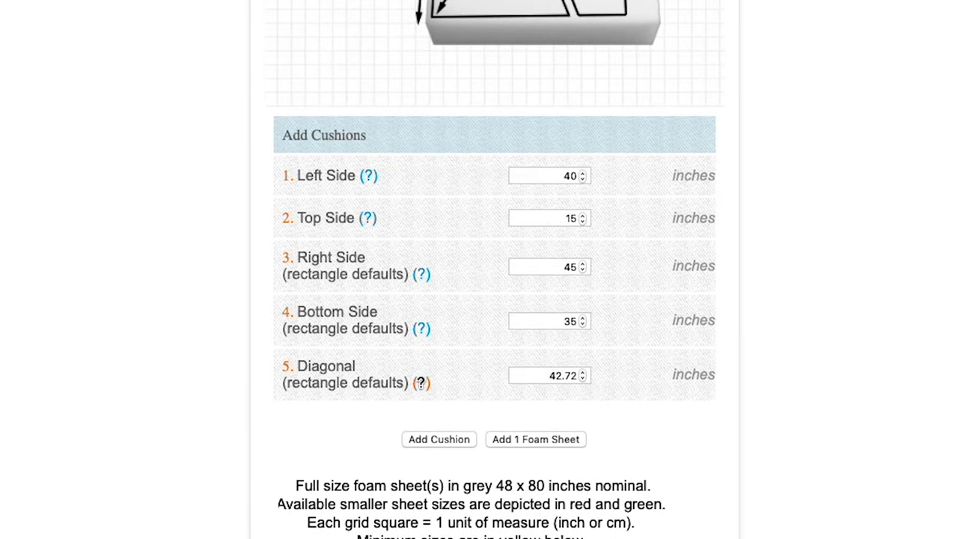
click(422, 384)
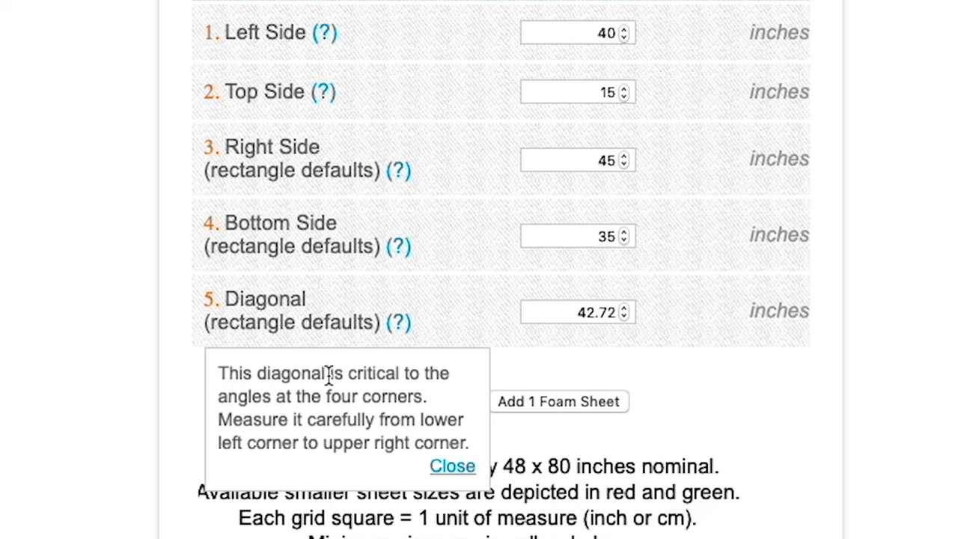
- Close the diagonal note, add the 40 x 15 x 45 x 35 cushion to the layout and move it down clear of the others
click(460, 487)
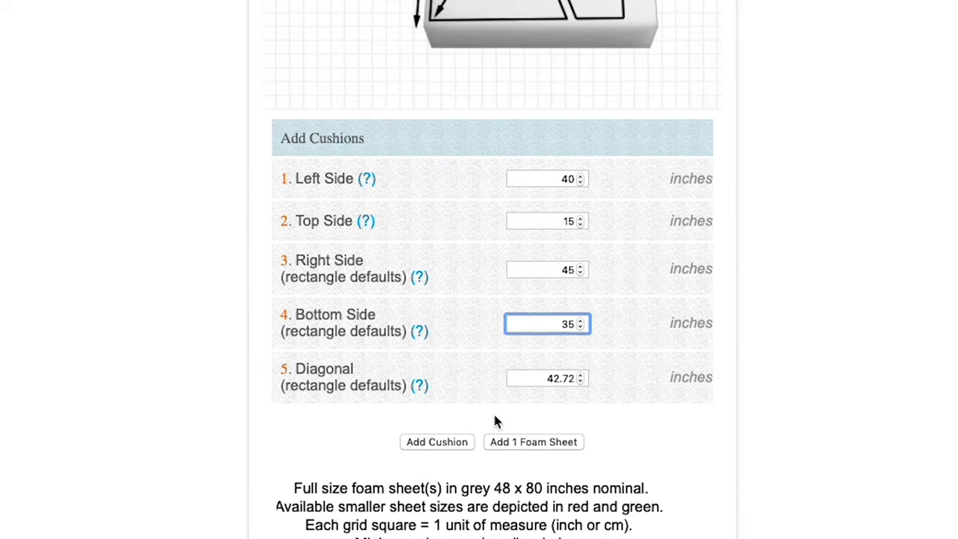
click(451, 443)
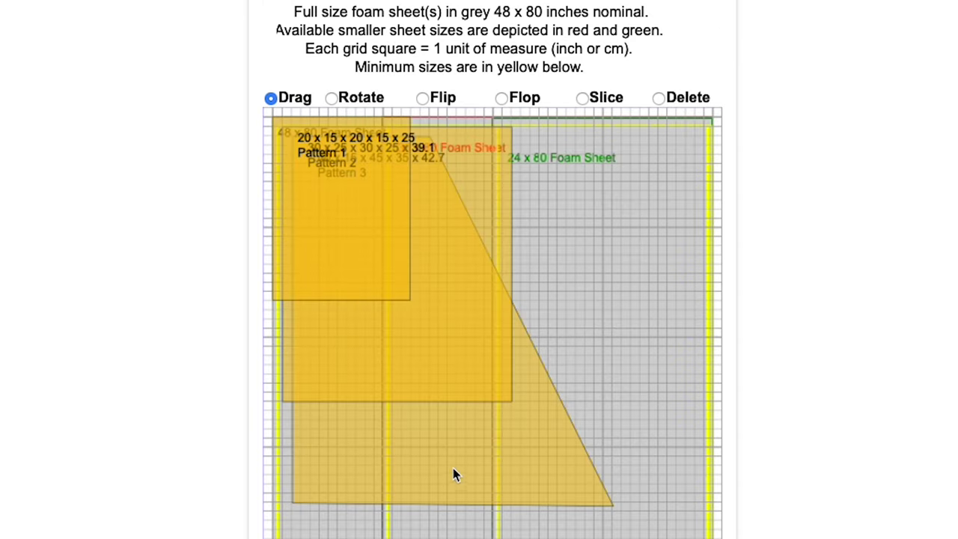
drag(453, 474, 513, 475)
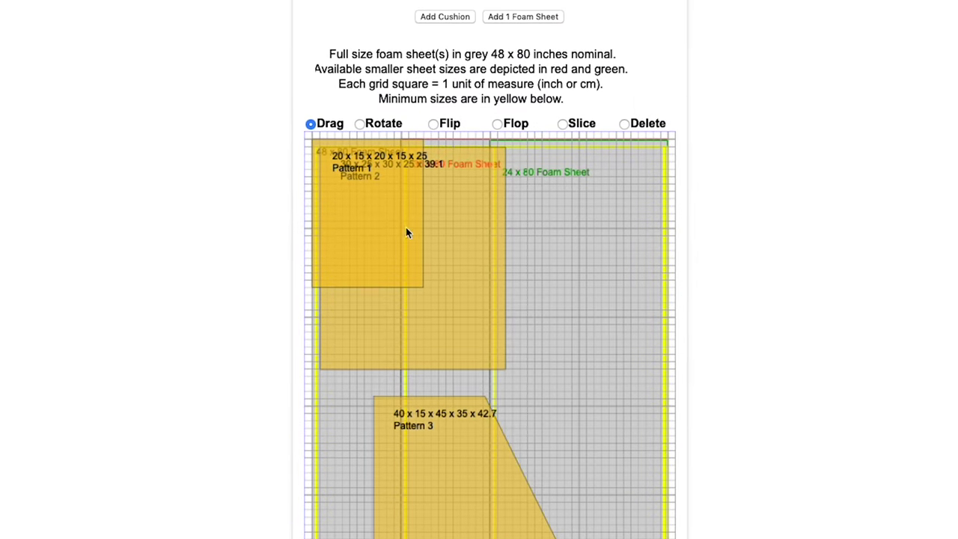
- Place the 30 x 25 cushion in the sheet's upper right corner, the 20 x 15 cushion beneath it and the trapezoid at the lower right
drag(462, 235, 618, 238)
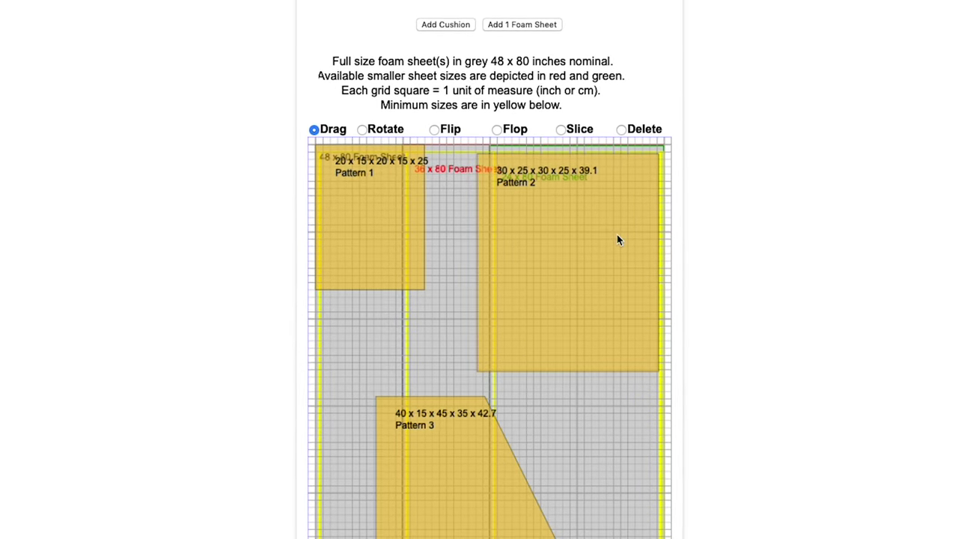
drag(379, 225, 608, 445)
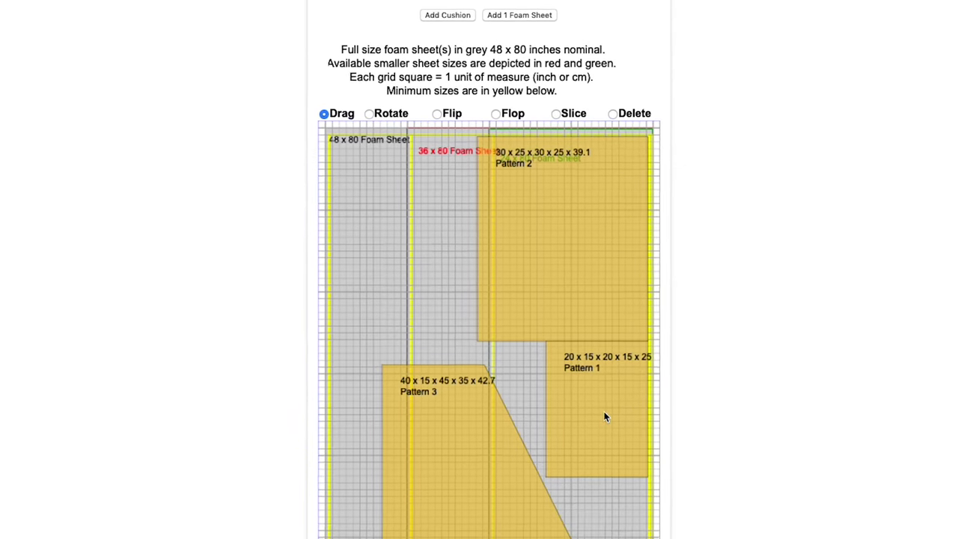
drag(462, 504, 477, 518)
drag(477, 340, 489, 360)
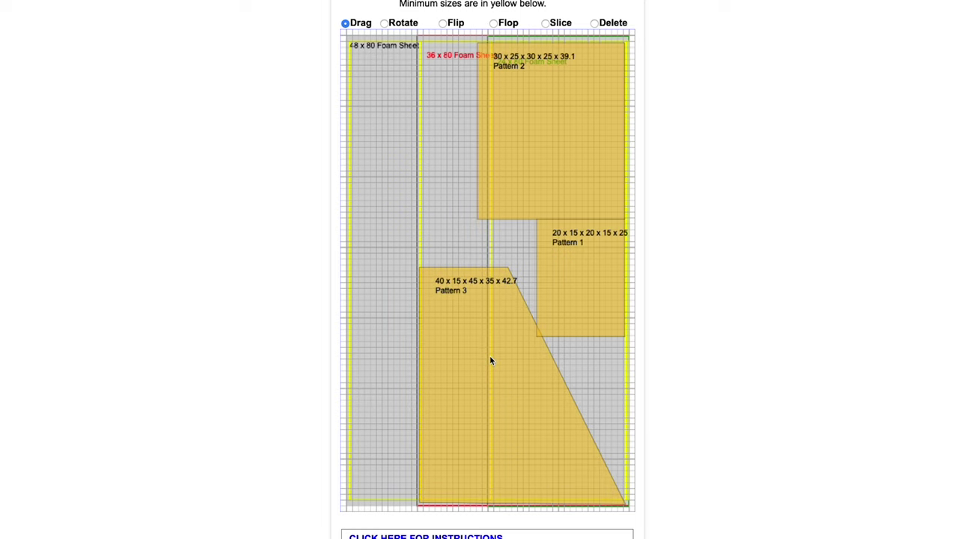
- Rotate the 30 x 25 cushion in the upper right corner, move the 20 x 15 cushion up against it and nudge the trapezoid up
scroll(318, 233, up, 1)
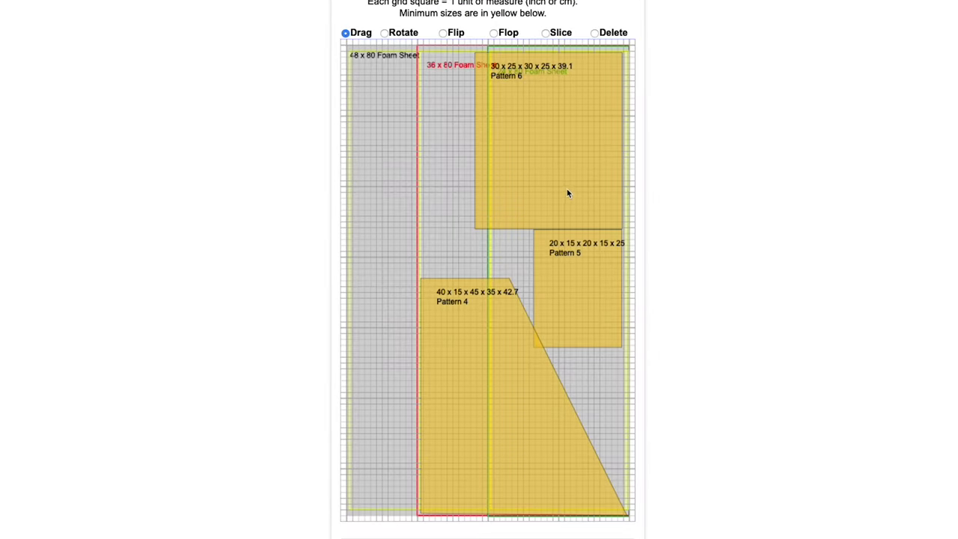
click(540, 118)
drag(552, 120, 530, 123)
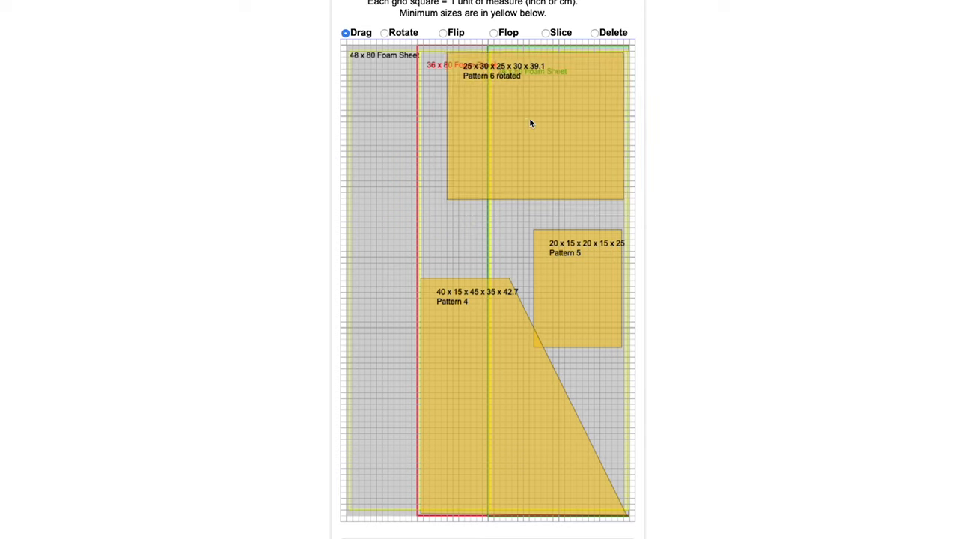
drag(579, 269, 580, 245)
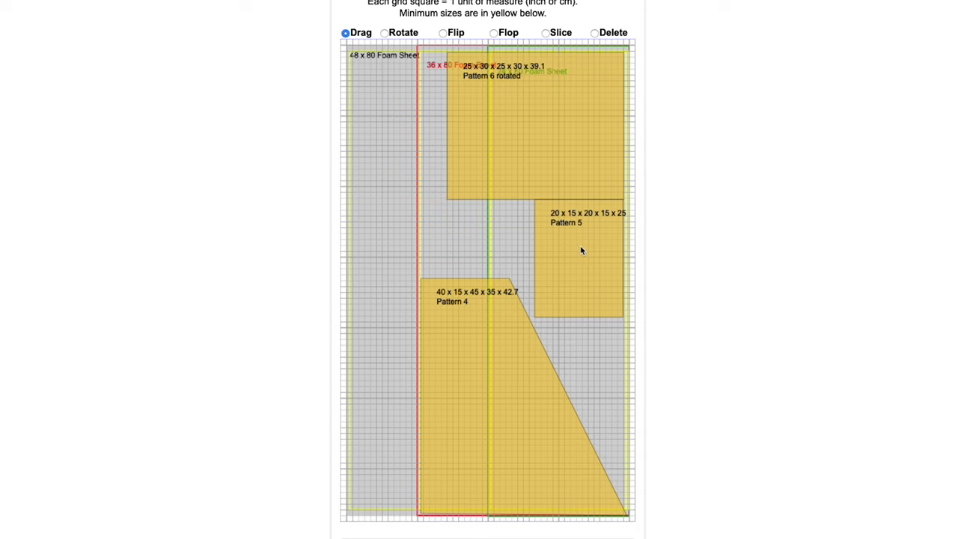
drag(524, 344, 523, 344)
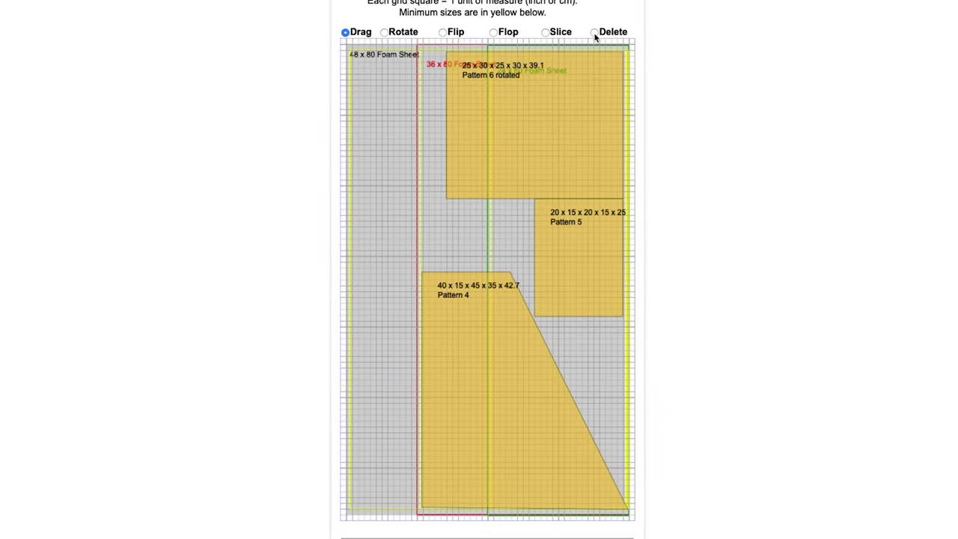
- Delete all three cushions from the foam sheet layout
click(577, 87)
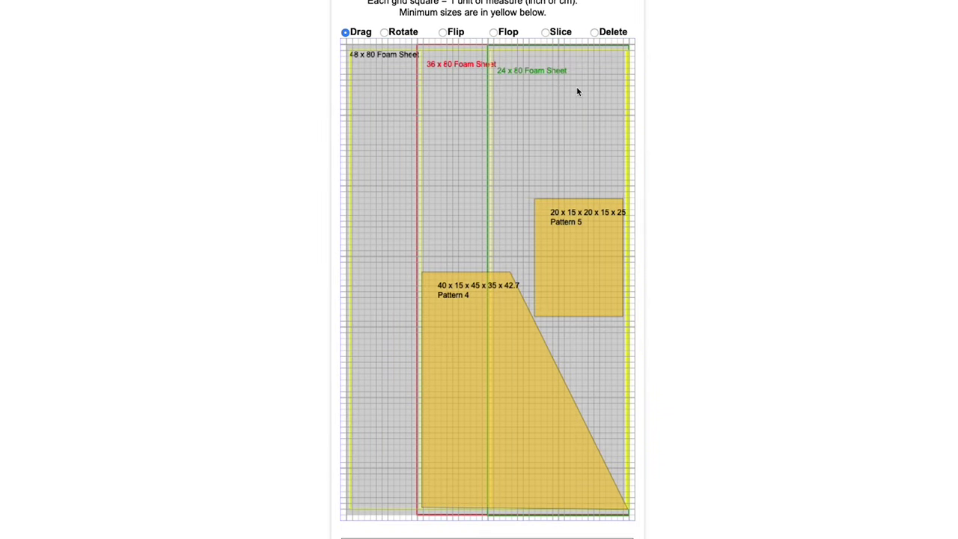
click(596, 33)
click(597, 259)
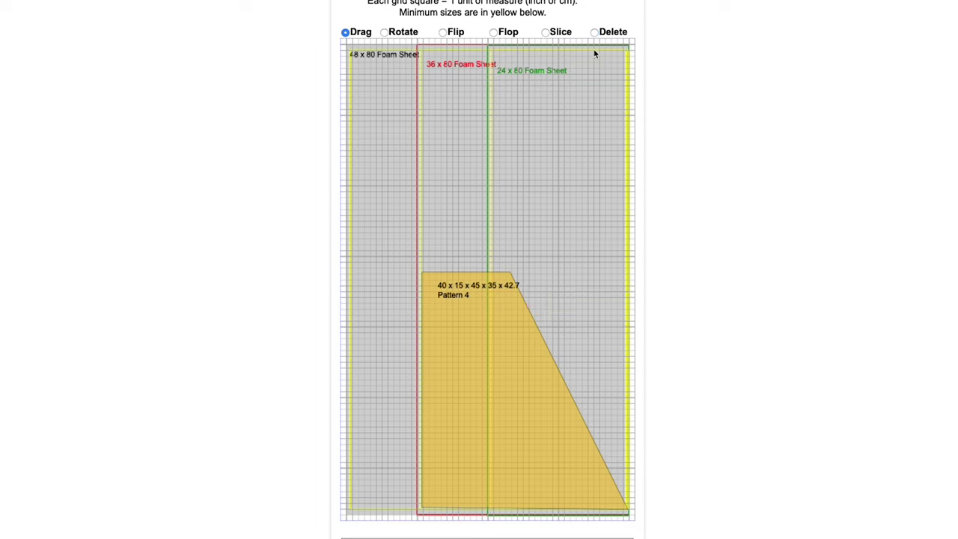
click(513, 346)
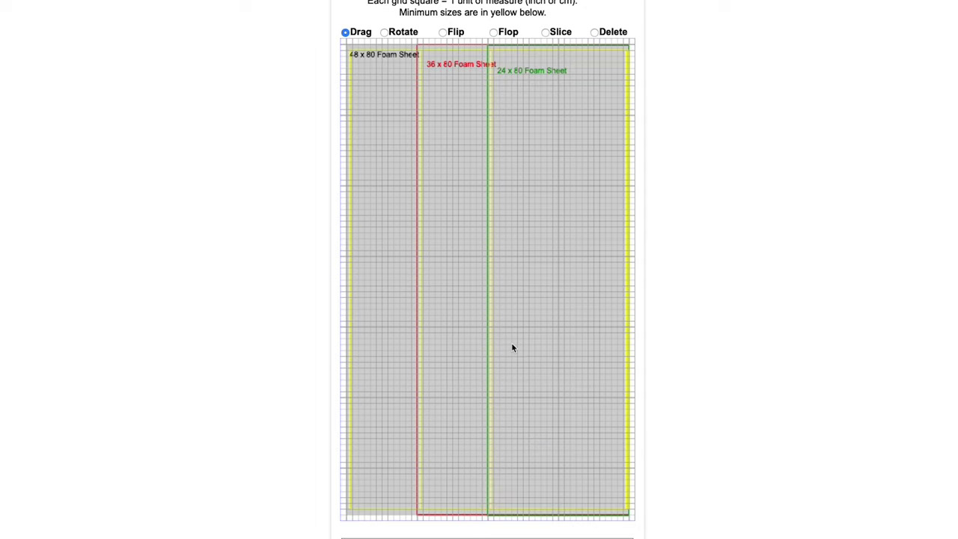
- Add two rectangular cushions of 30 x 25 inches to the empty foam sheet
scroll(513, 346, up, 5)
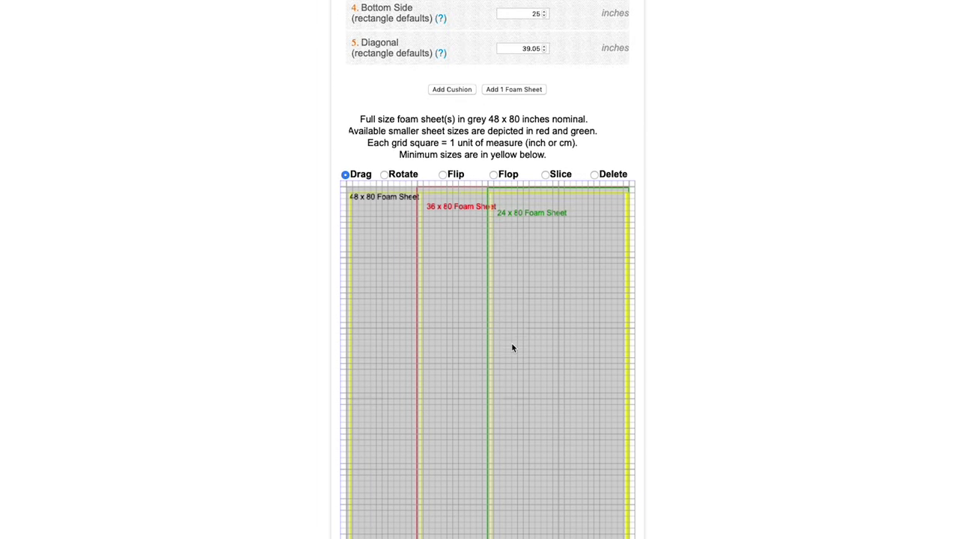
scroll(513, 347, up, 1)
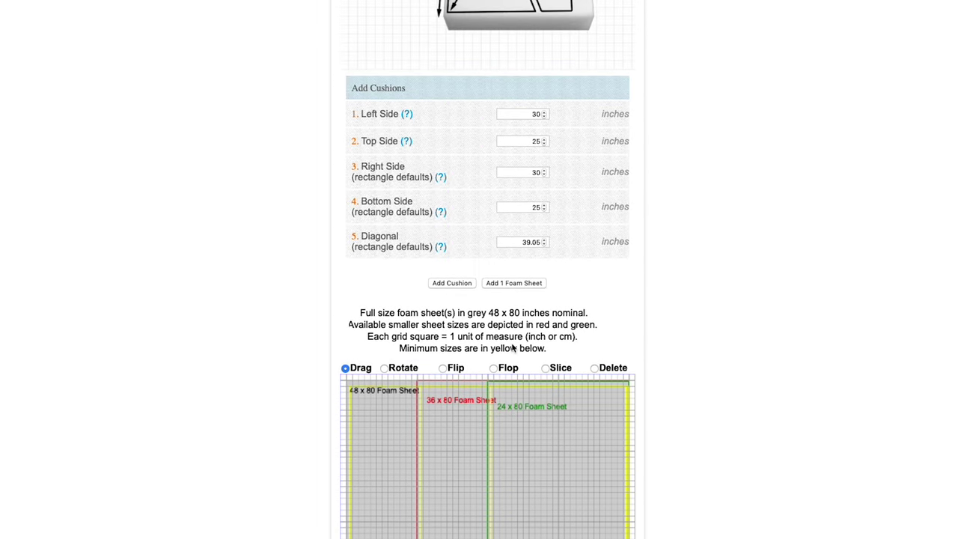
click(463, 283)
scroll(507, 293, up, 3)
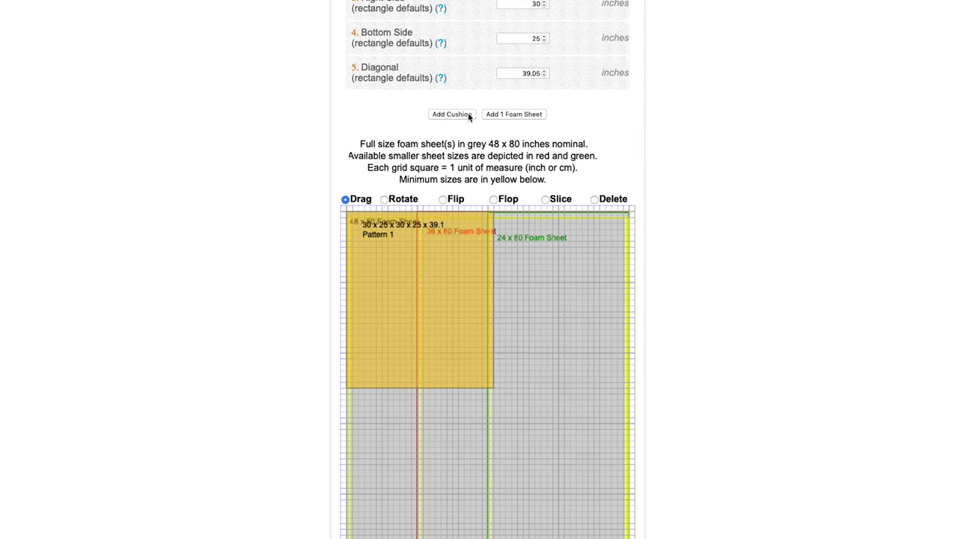
click(469, 116)
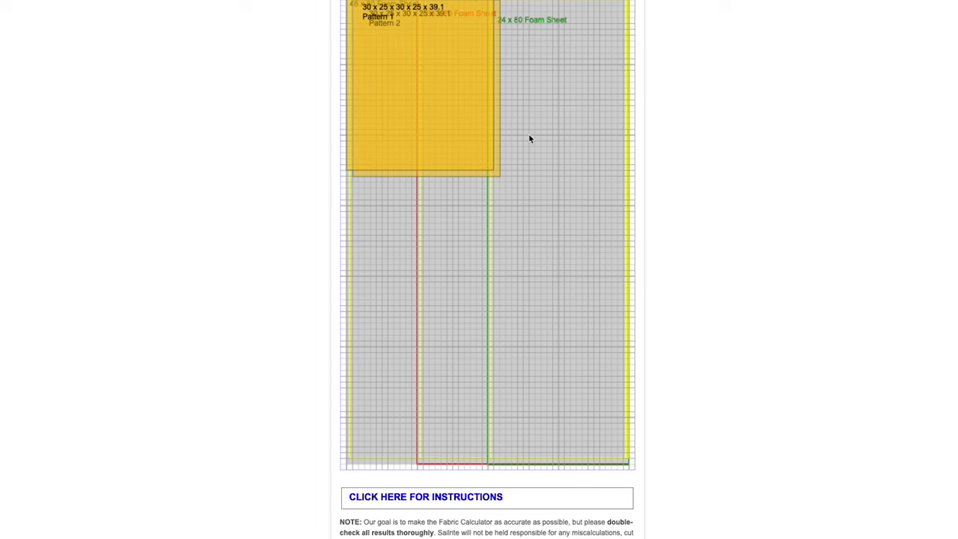
- Add a rectangular cushion with a left side of 50 inches and a top side of 30 inches
scroll(529, 138, up, 4)
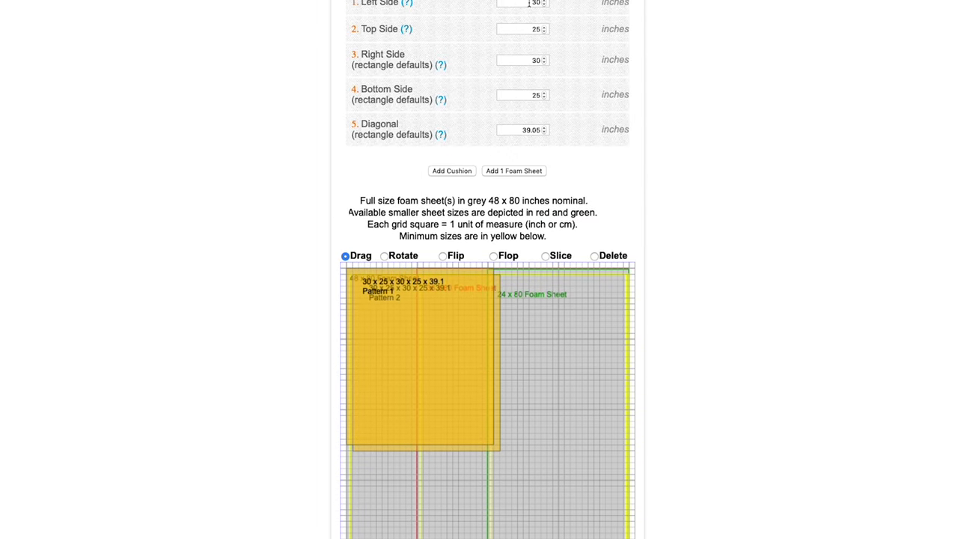
double_click(528, 3)
text(5)
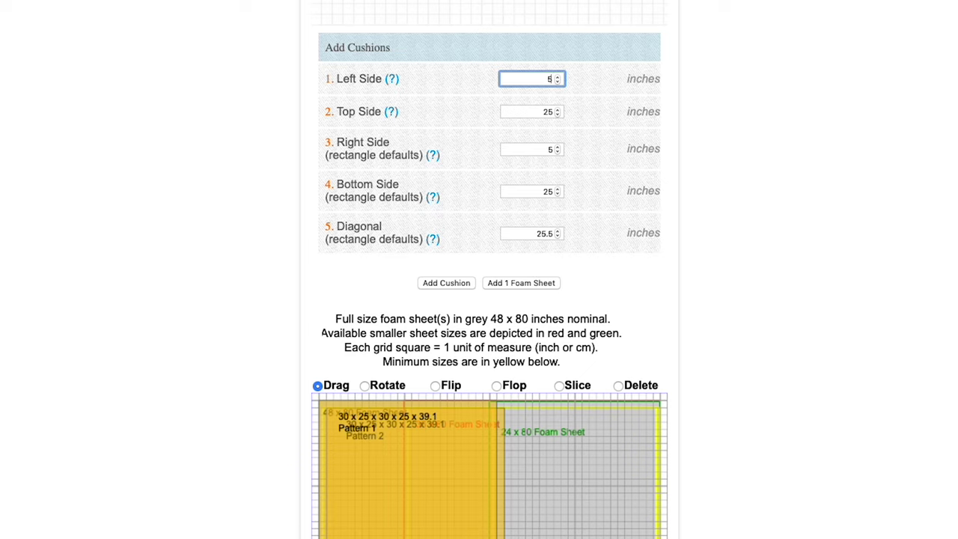
text(0)
double_click(551, 111)
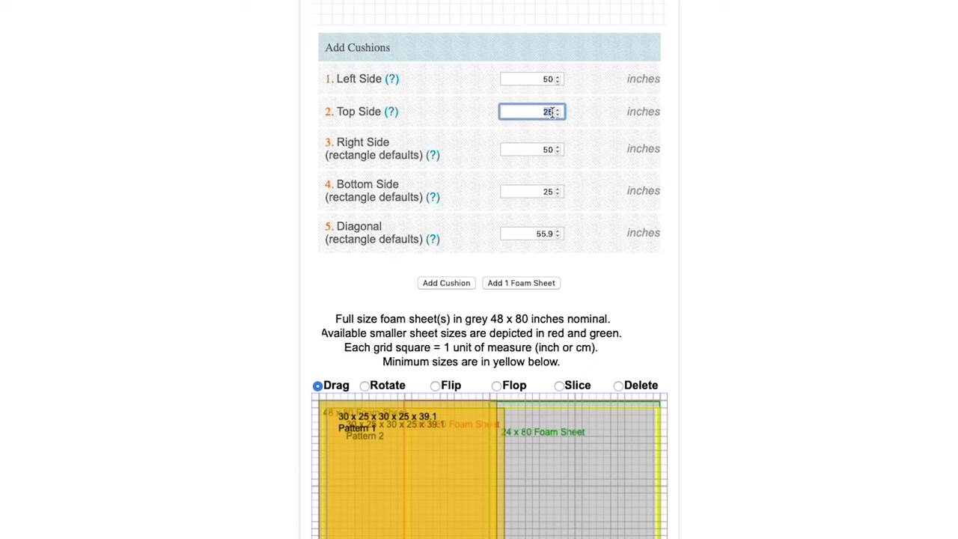
text(50)
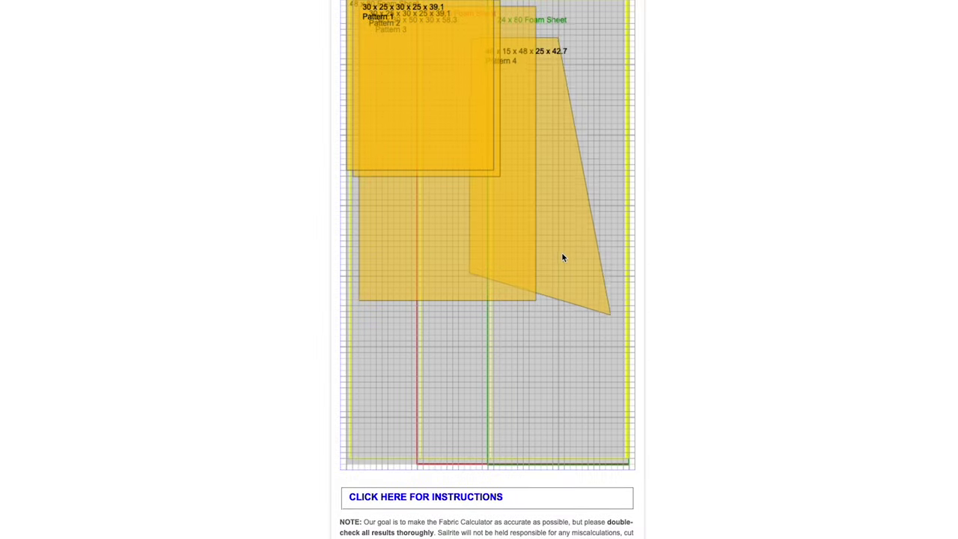
- Spread the cushions out: the 50 x 30 piece at the upper right, the four-sided angled piece lower left, one 30 x 25 piece lower right
drag(562, 252, 543, 379)
scroll(541, 379, up, 1)
drag(453, 157, 543, 156)
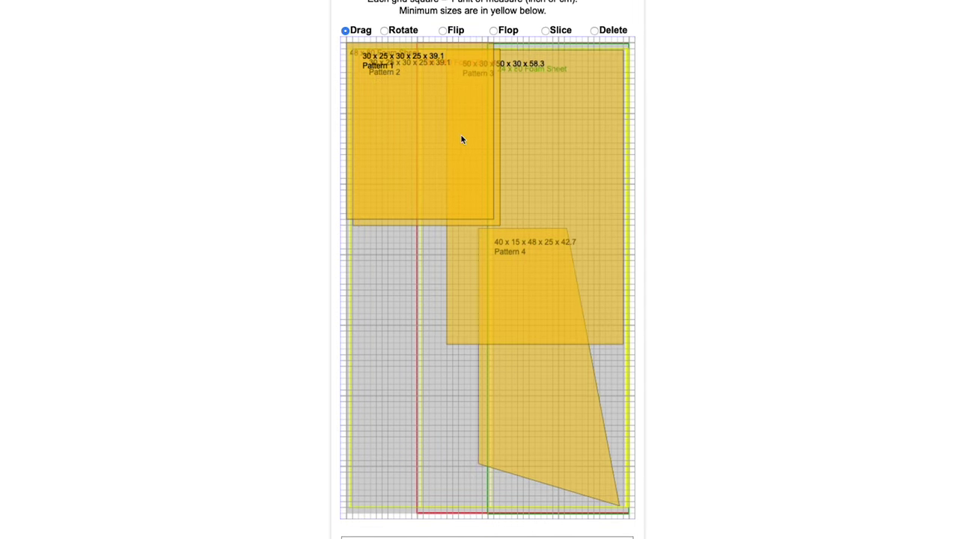
drag(562, 440, 412, 440)
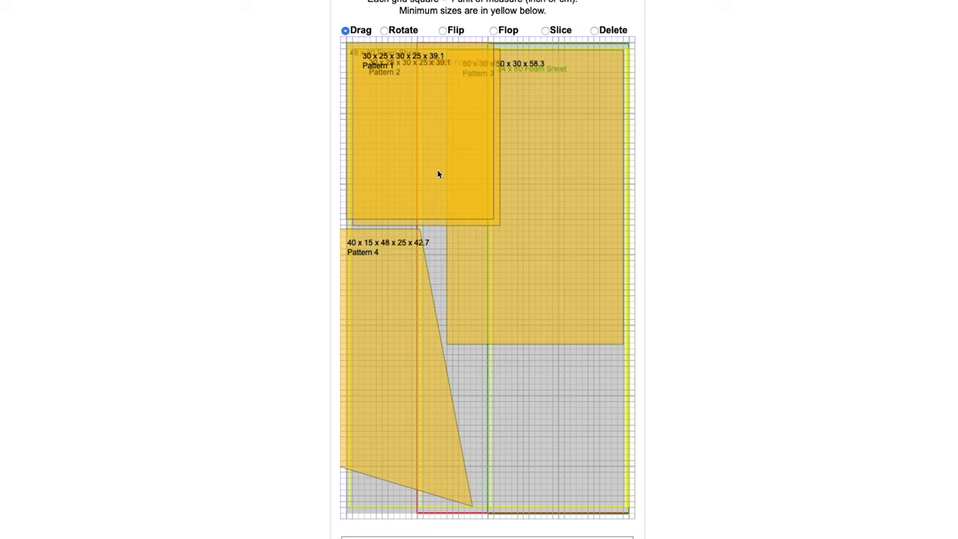
drag(439, 171, 551, 381)
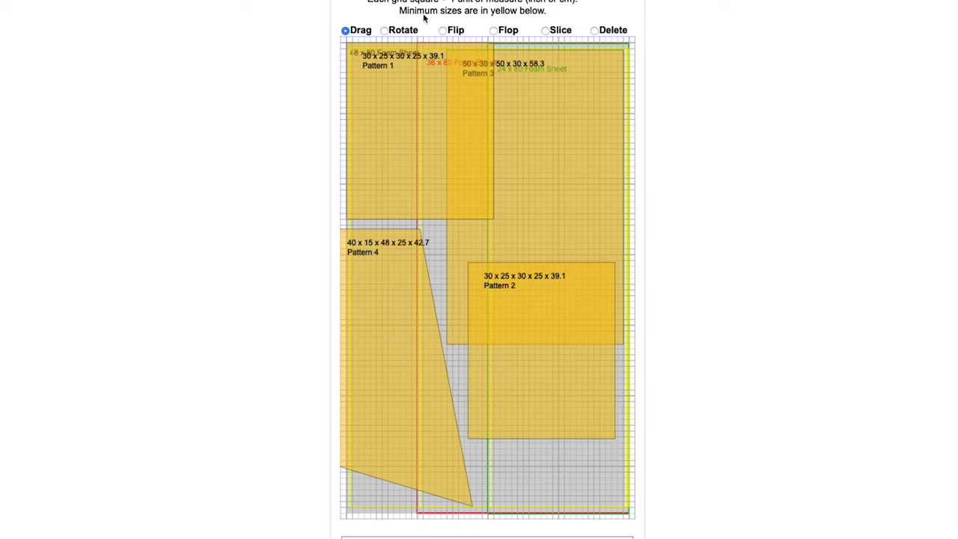
- Try the 50 x 30 cushion rotated across the sheet, and turn it back upright in the upper right corner
click(386, 32)
click(551, 341)
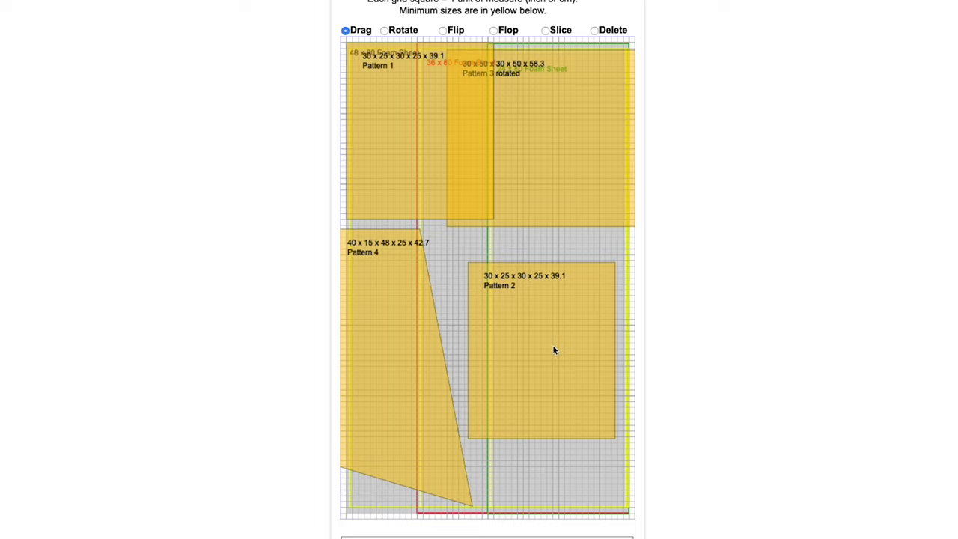
drag(560, 196, 472, 185)
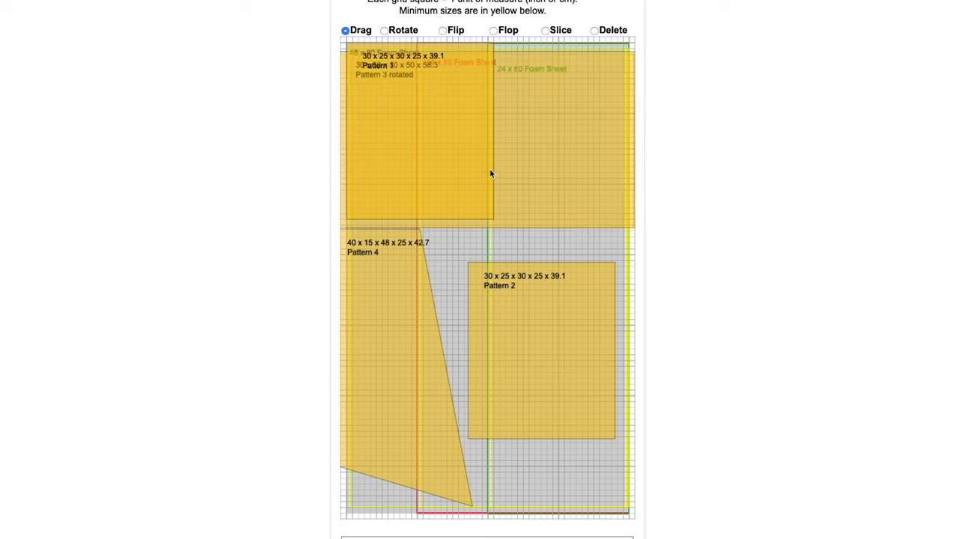
click(385, 31)
click(548, 106)
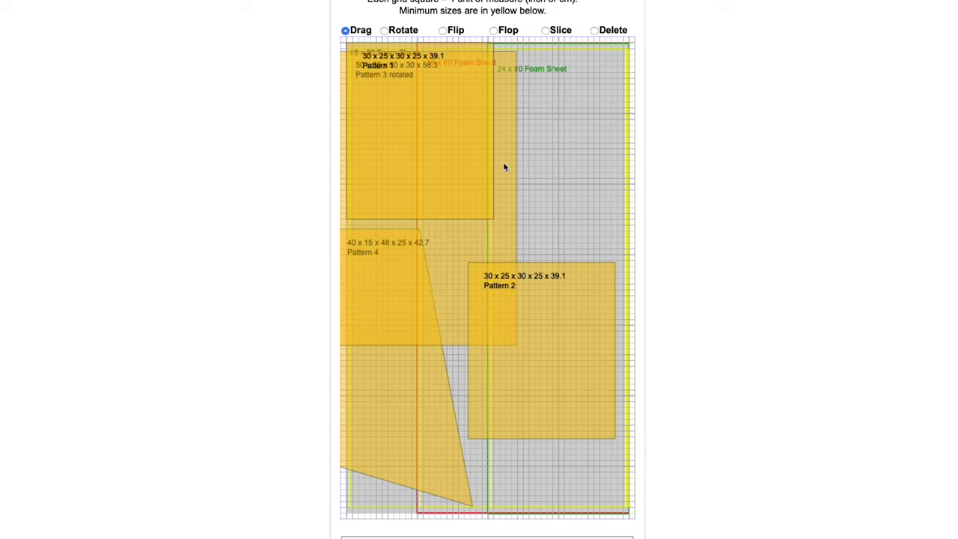
drag(493, 237, 600, 228)
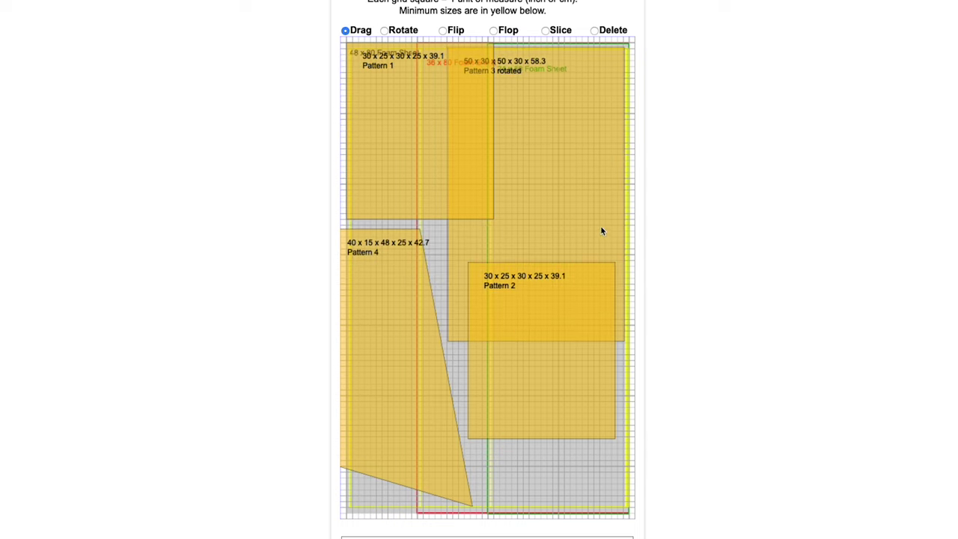
- Rotate the lower 30 x 25 cushion and fit it directly under the 50 x 30 cushion, shifting the other 30 x 25 piece slightly
click(564, 404)
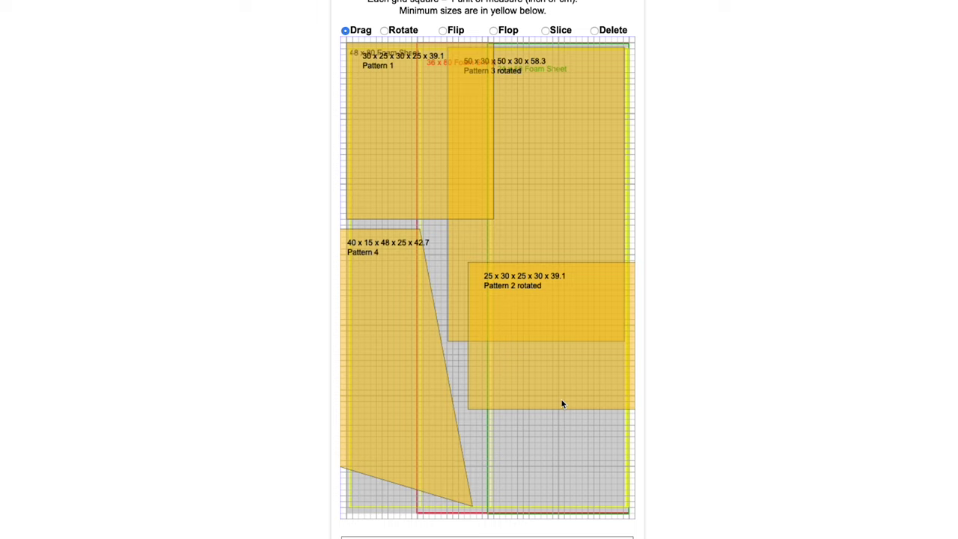
drag(577, 385, 559, 466)
drag(448, 174, 451, 200)
- Add a second foam sheet and move the remaining 30 x 25 cushion onto it
scroll(541, 175, up, 3)
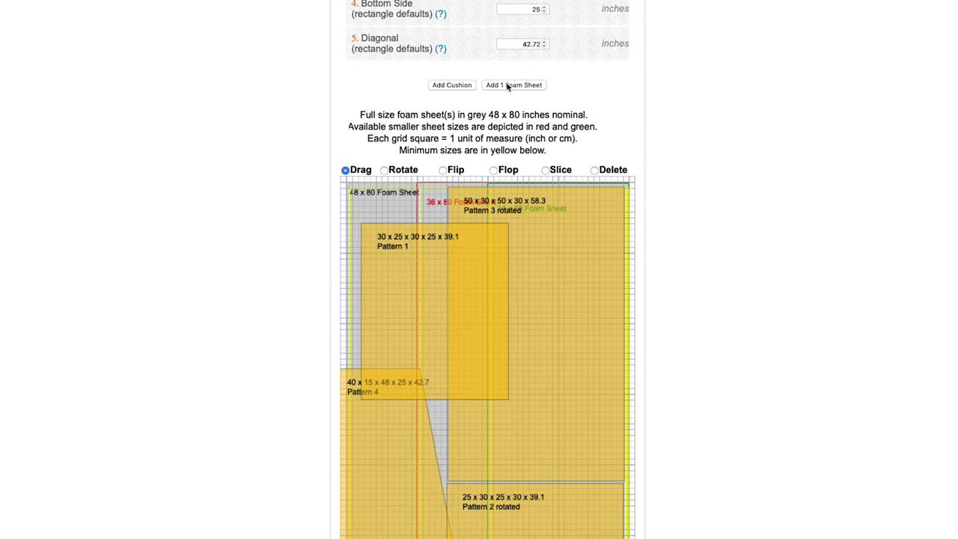
click(506, 96)
scroll(508, 95, down, 3)
scroll(509, 90, down, 5)
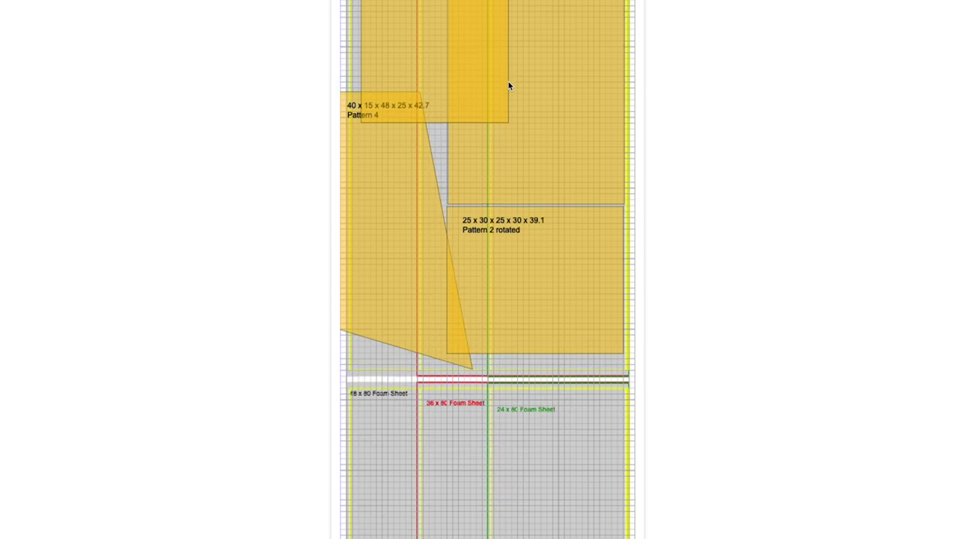
drag(427, 4, 552, 259)
- Rotate the 30 x 25 cushion on the second foam sheet and align it with that sheet's upper right corner
click(569, 250)
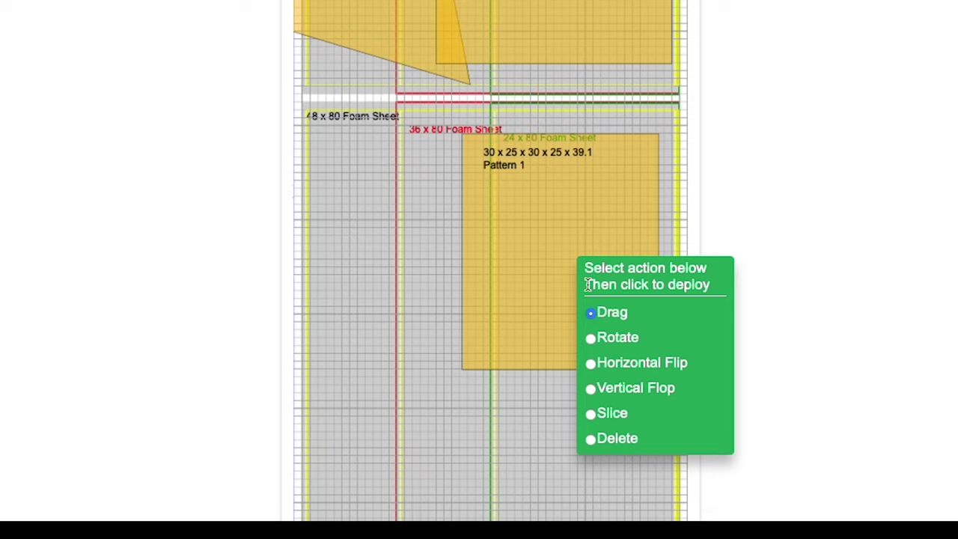
click(595, 339)
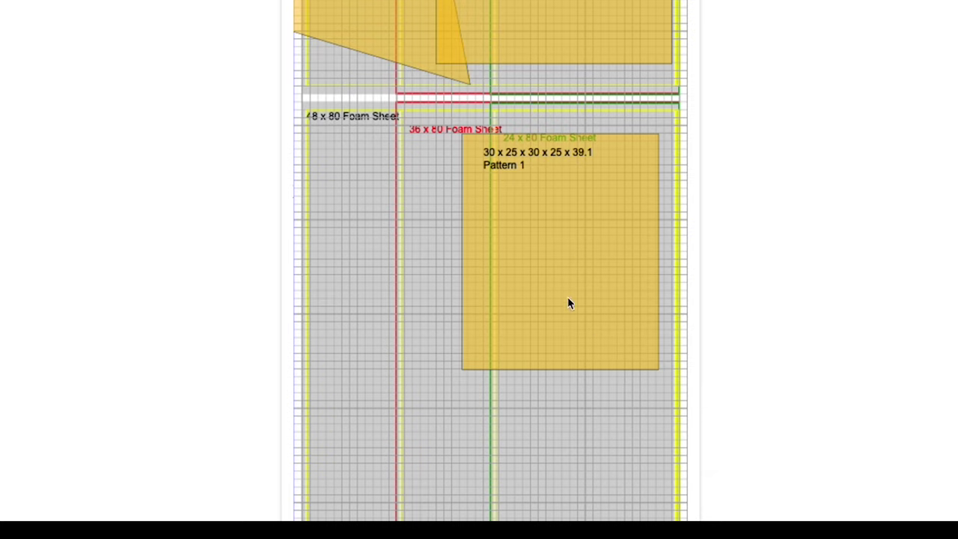
click(551, 259)
drag(611, 245, 587, 231)
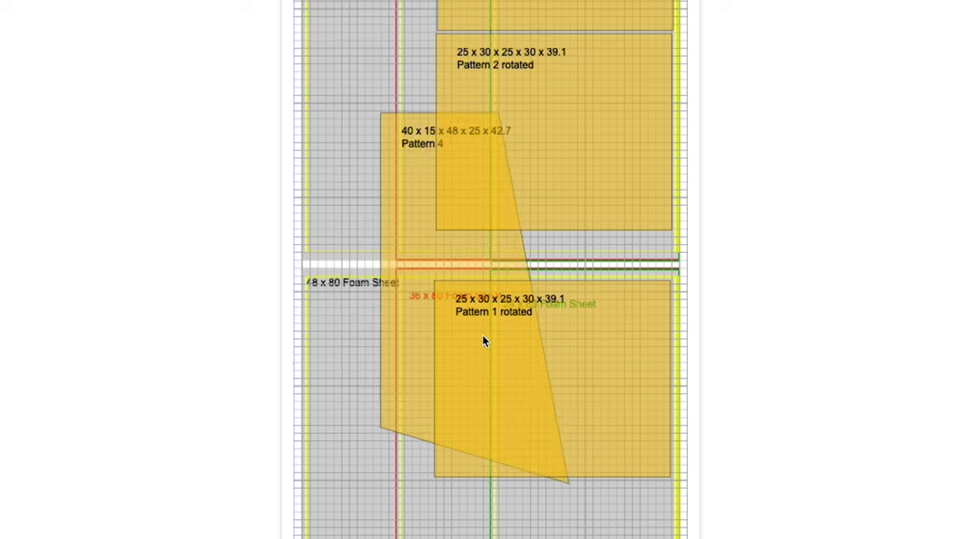
- Move the 40 x 15 x 48 x 25 cushion onto the second foam sheet, directly beneath the 25 x 30 cushion
drag(482, 341, 560, 404)
scroll(560, 404, down, 10)
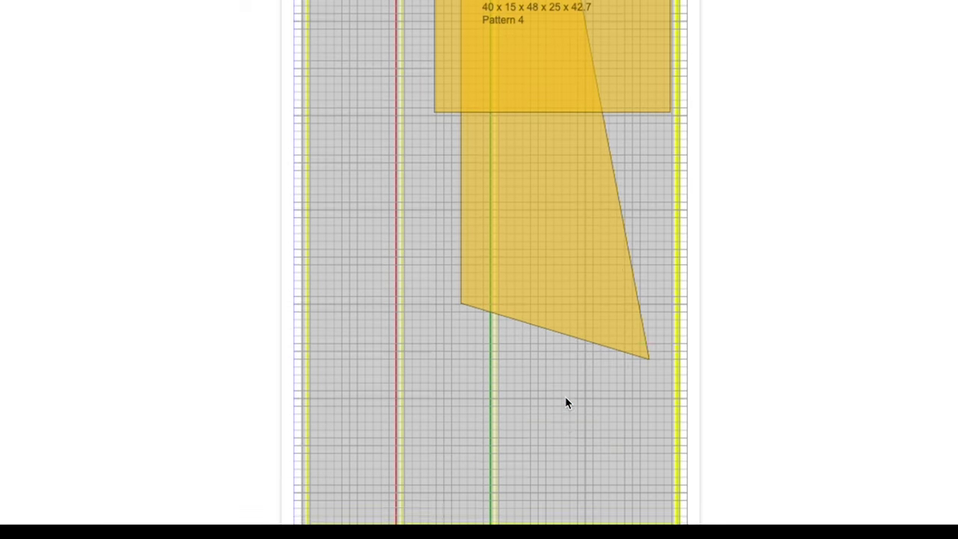
scroll(566, 403, down, 3)
drag(570, 131, 554, 283)
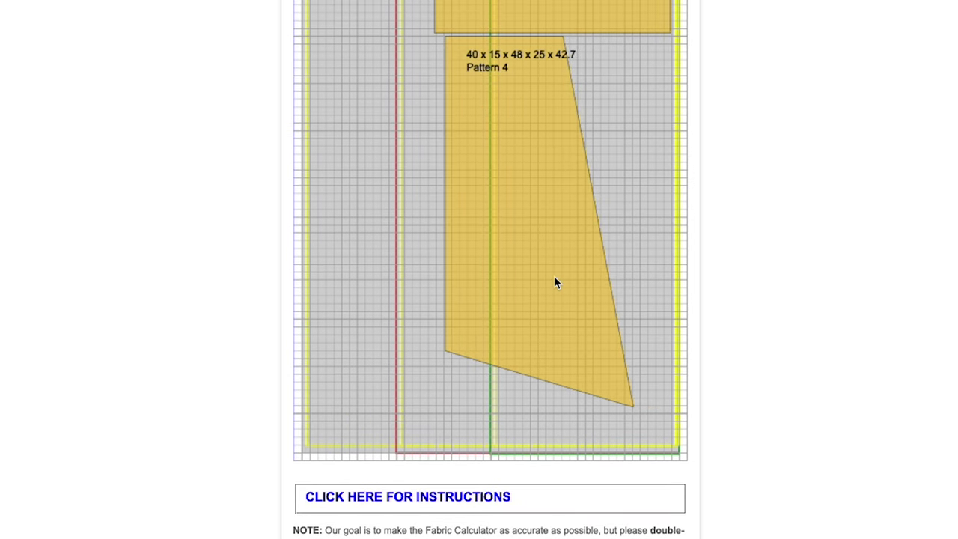
- Rotate the four-sided Pattern 4 cushion twice so its 48-inch side runs vertically along the second sheet
click(541, 238)
click(589, 326)
click(537, 214)
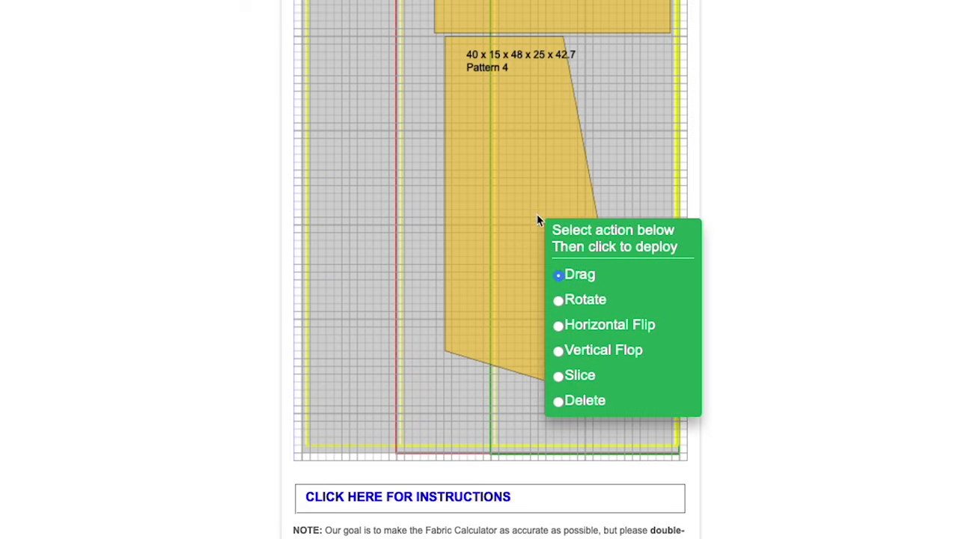
click(560, 301)
click(531, 170)
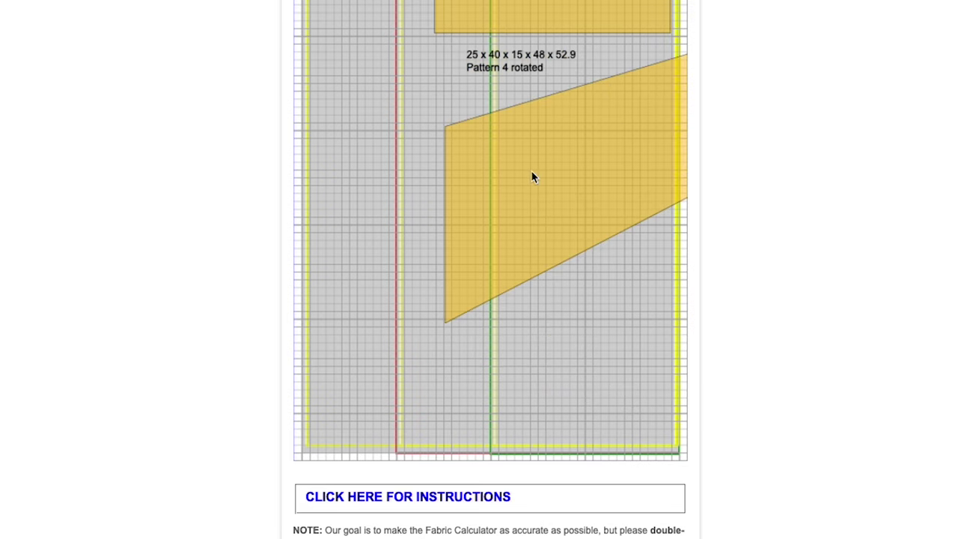
click(606, 160)
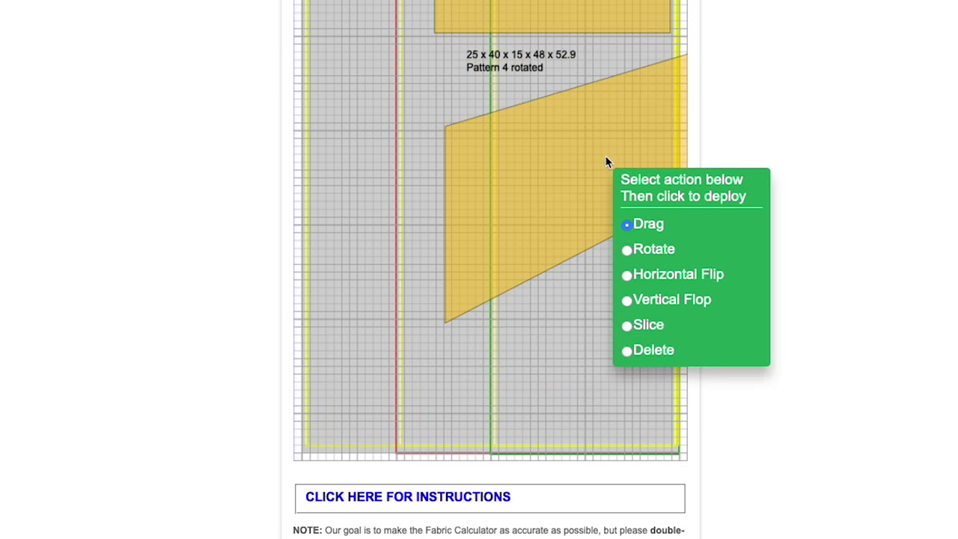
click(629, 251)
click(576, 145)
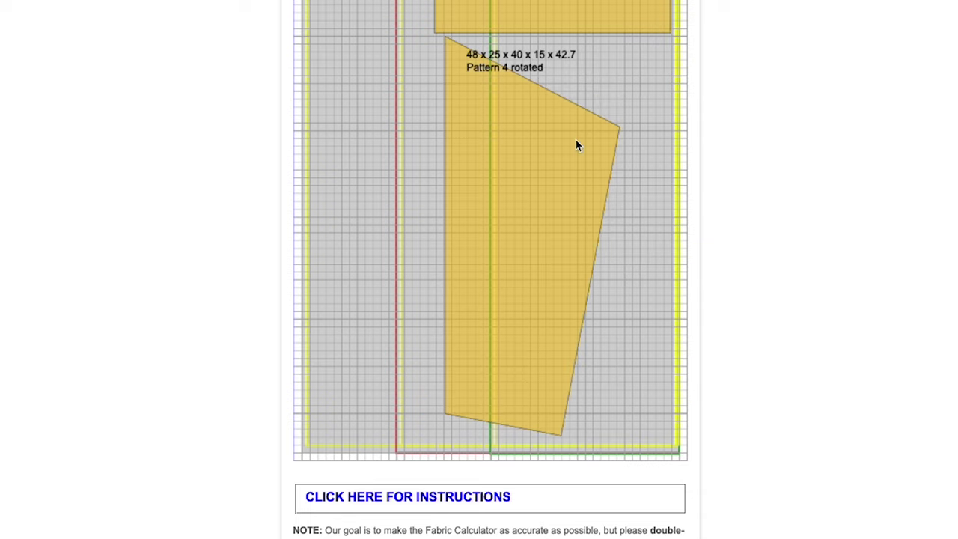
- Flip the Pattern 4 cushion horizontally and move it against the second sheet's right edge
drag(555, 159, 549, 162)
click(549, 162)
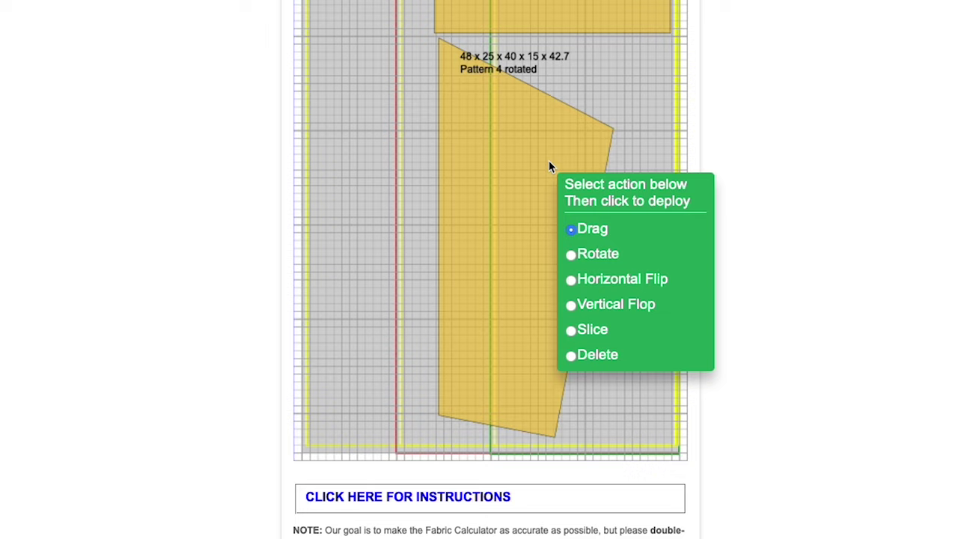
click(572, 283)
click(528, 210)
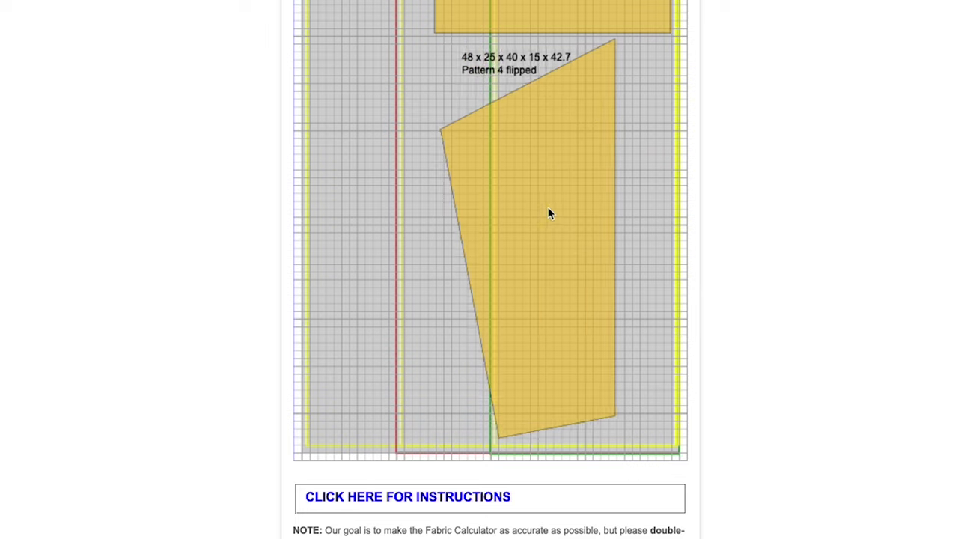
drag(548, 214, 601, 213)
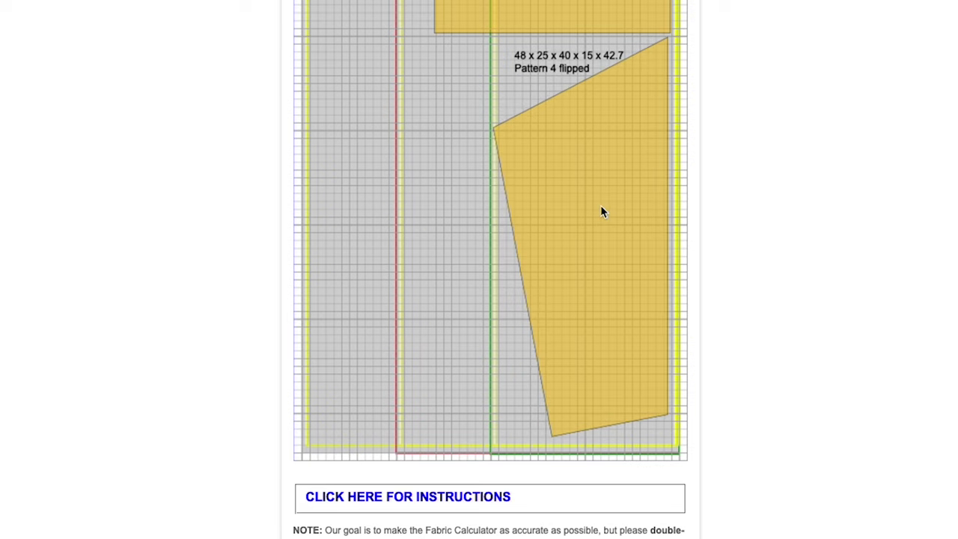
- Flop the Pattern 4 cushion vertically, and flip it horizontally so its long straight side faces the sheet's right edge
click(603, 212)
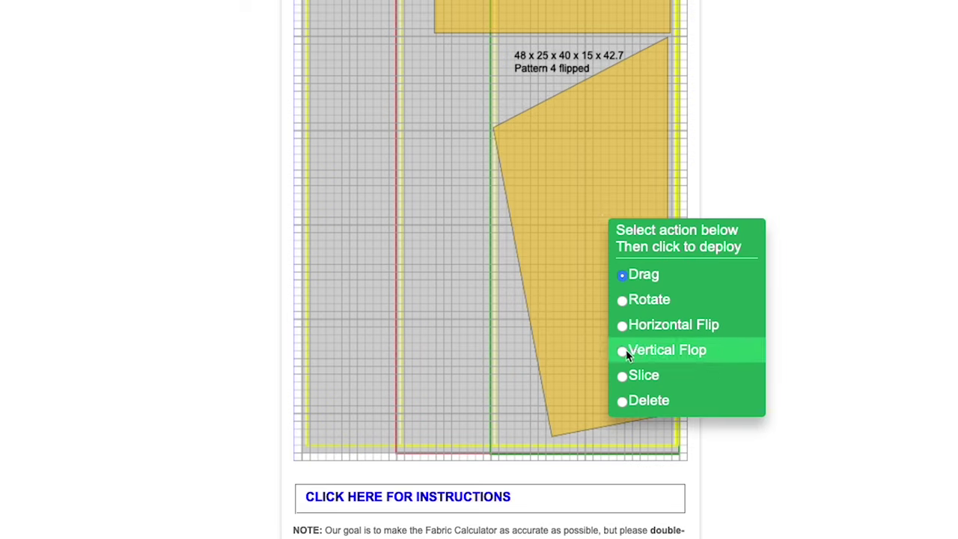
click(621, 352)
click(588, 212)
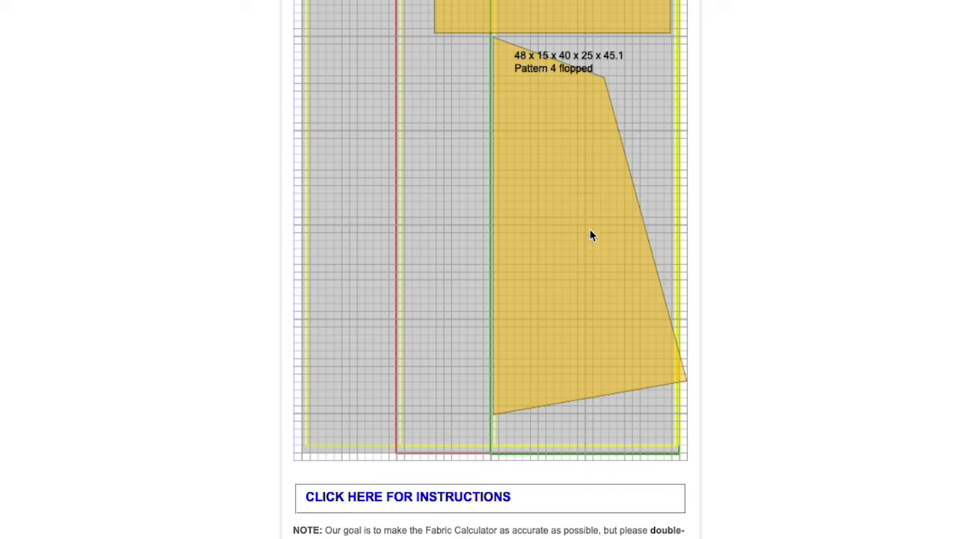
click(590, 235)
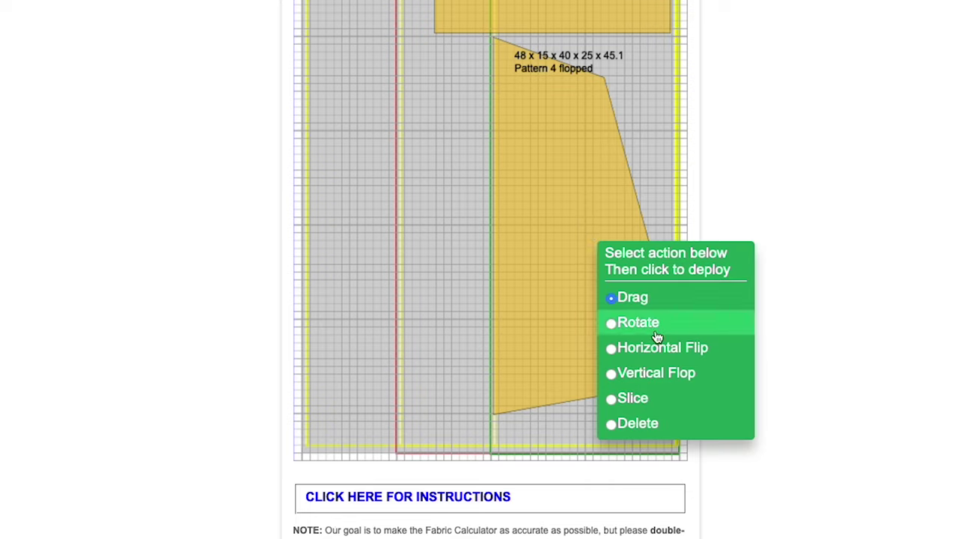
click(613, 348)
click(566, 191)
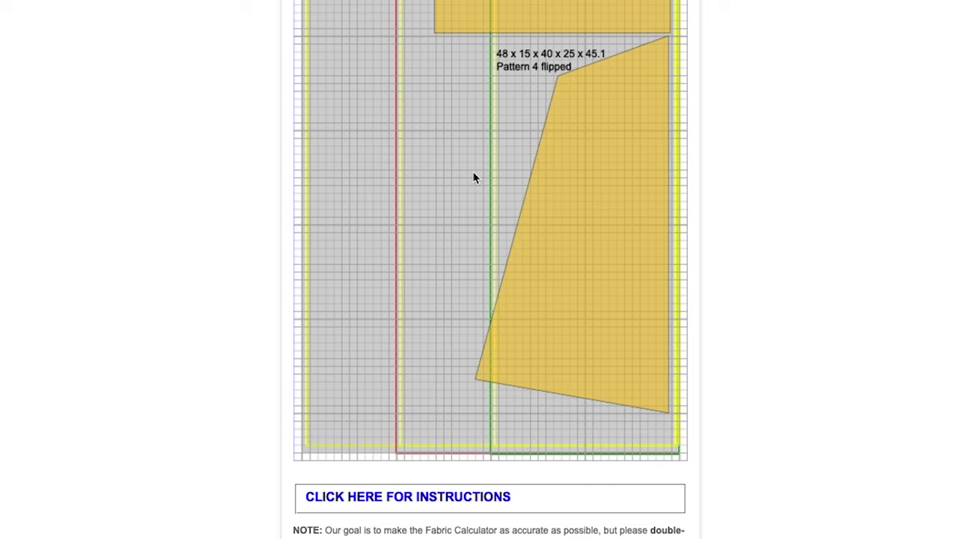
- Set the cushion's bottom side to 35 inches and add the 75 x 45 x 70 x 35 cushion to the layout
scroll(473, 178, up, 2)
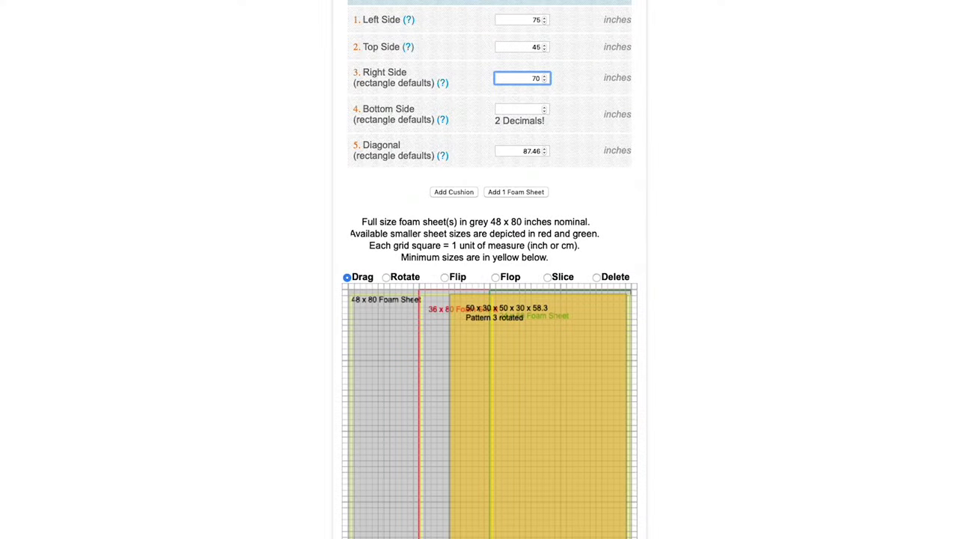
click(527, 109)
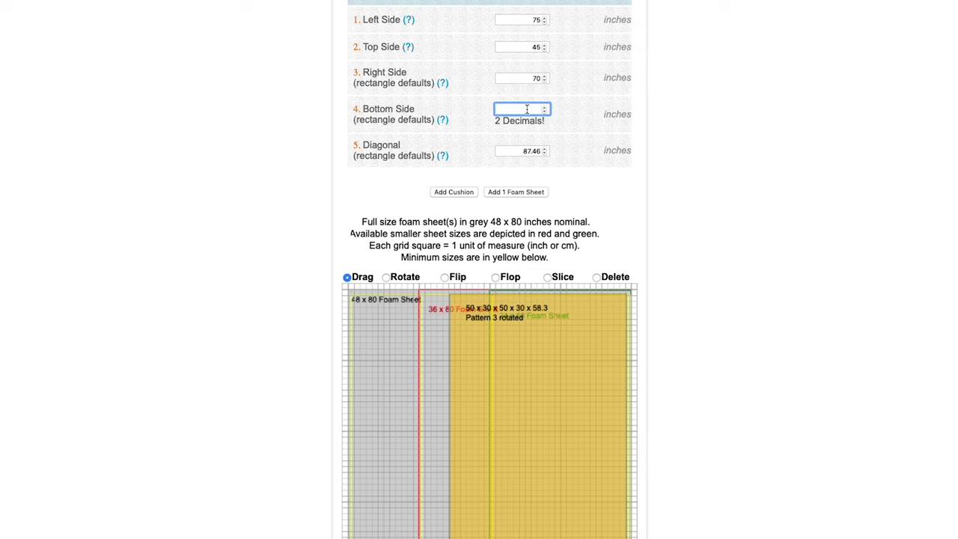
text(35)
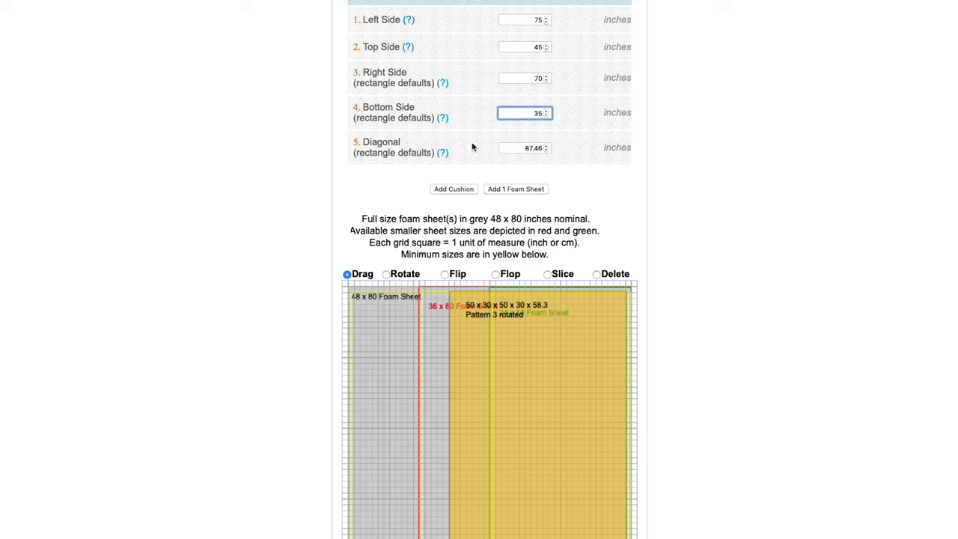
click(453, 189)
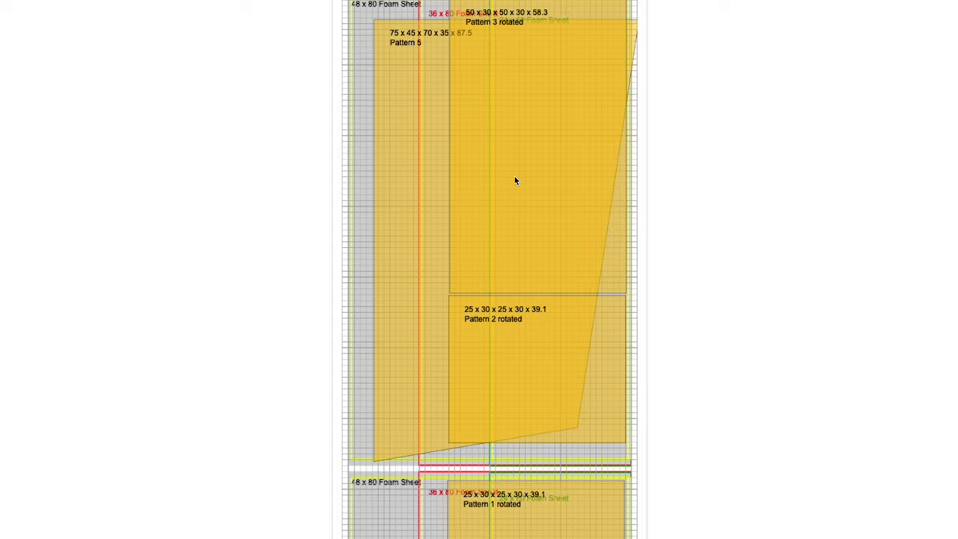
- Add a third foam sheet and move the 75 x 45 x 70 x 35 cushion onto it, overhanging the sheet's right edge
drag(515, 181, 483, 185)
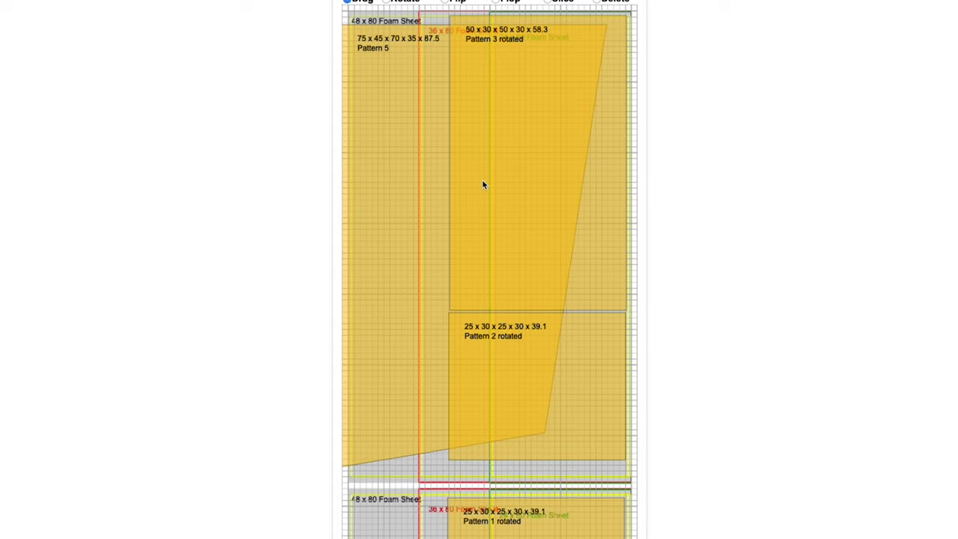
scroll(483, 188, down, 2)
scroll(482, 198, up, 4)
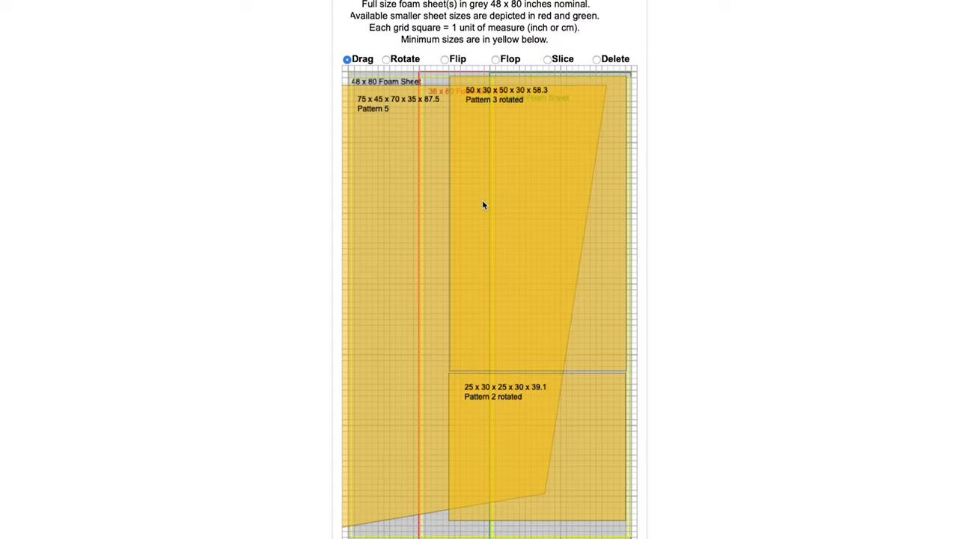
scroll(483, 205, up, 2)
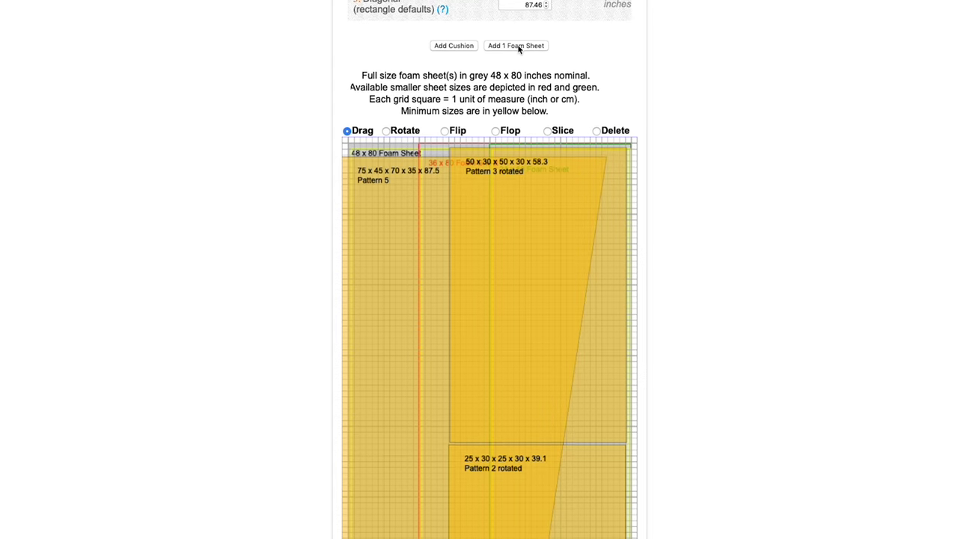
scroll(516, 47, down, 1)
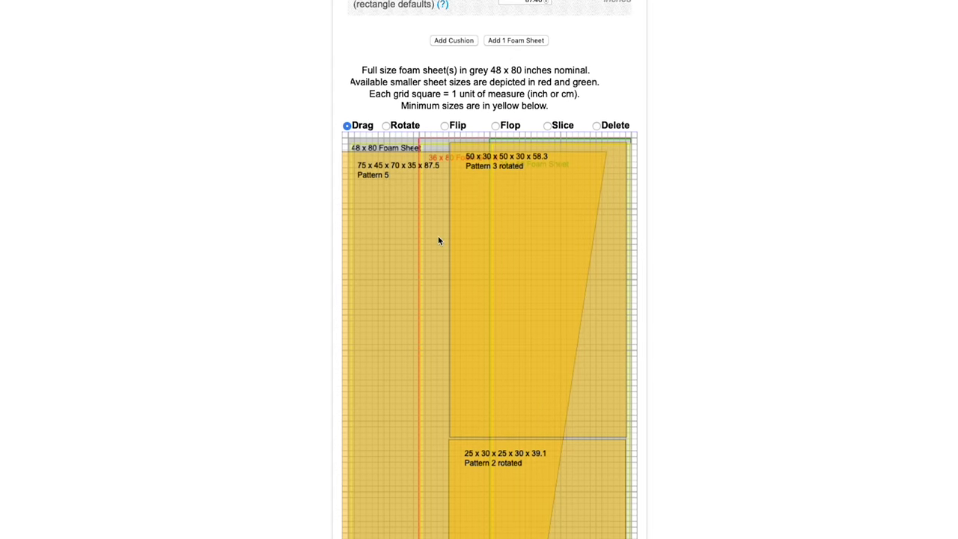
scroll(438, 240, down, 7)
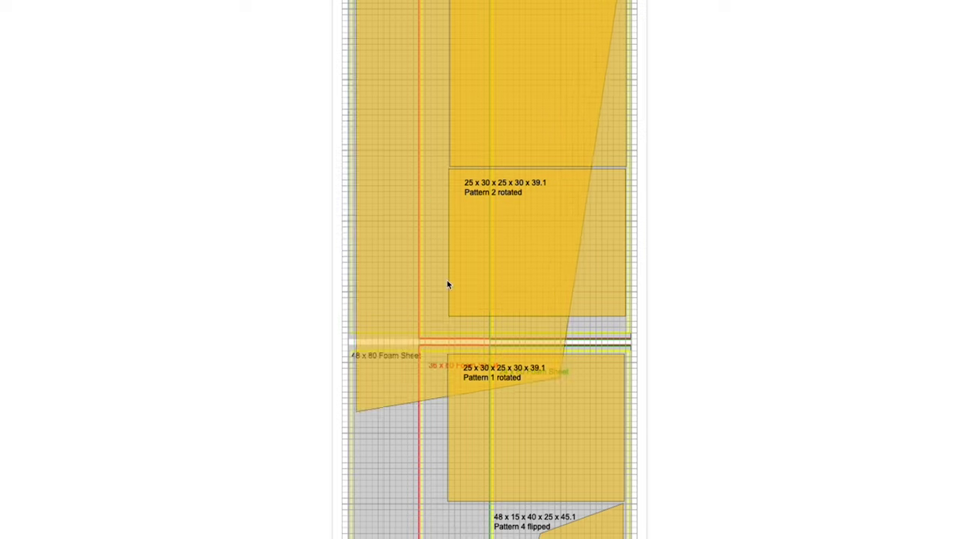
scroll(450, 443, down, 12)
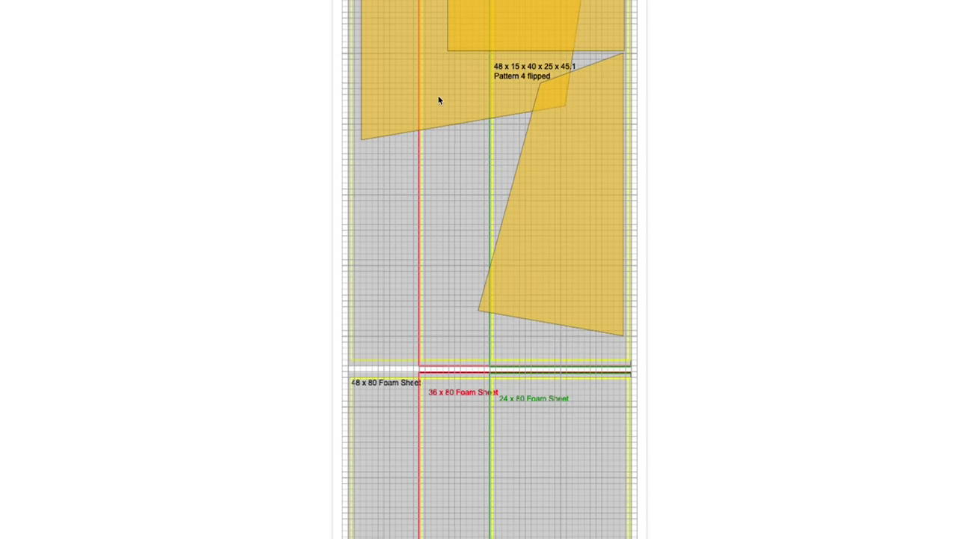
scroll(439, 100, down, 9)
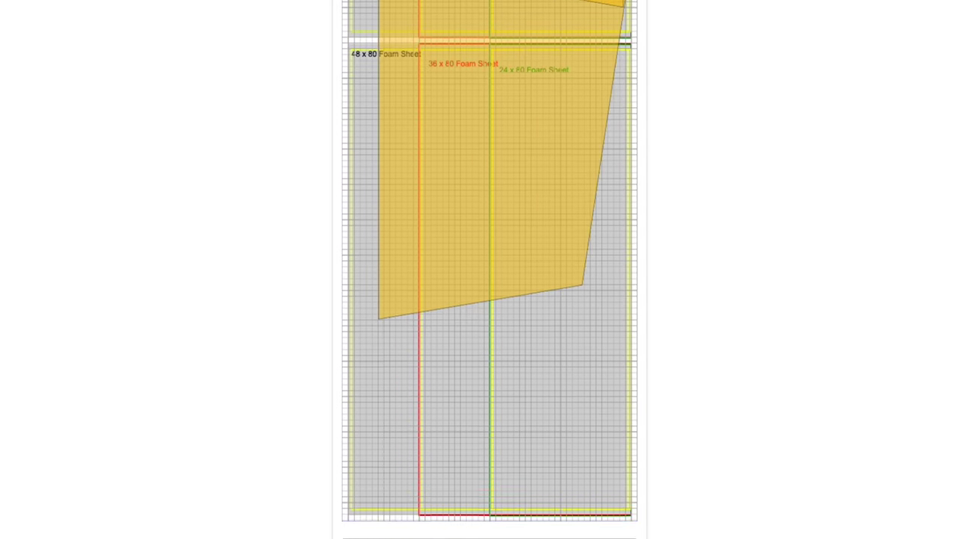
scroll(519, 364, down, 1)
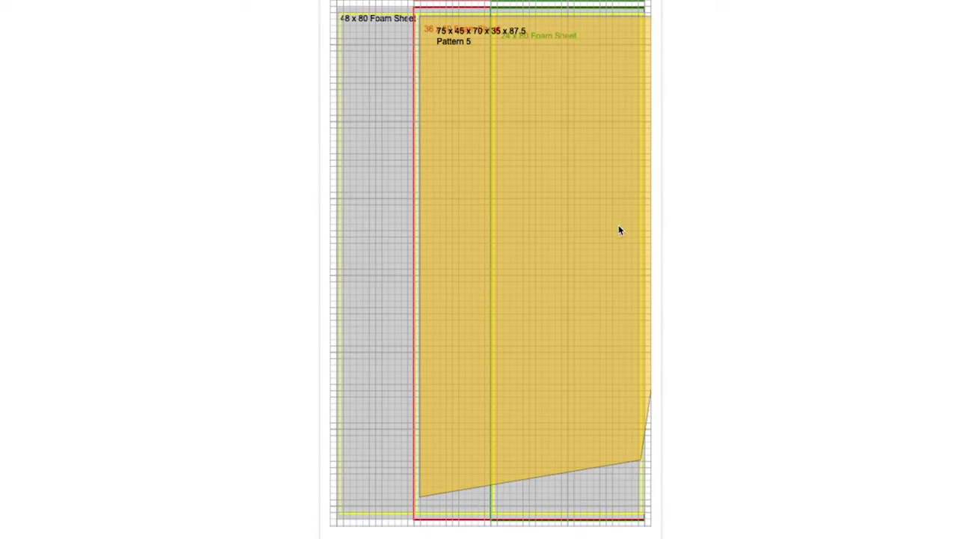
- Try to slice the Pattern 5 cushion with only its upper right corner outside the third foam sheet
click(603, 233)
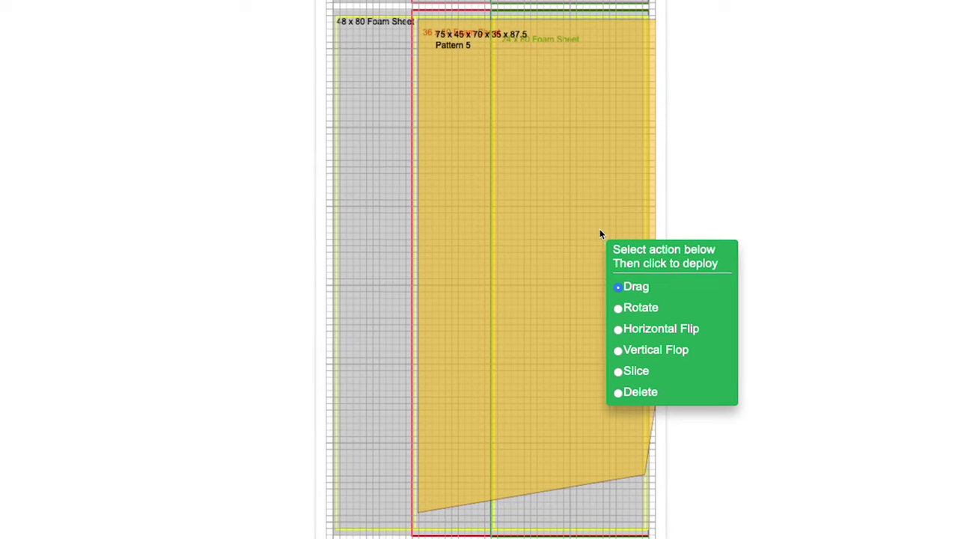
click(619, 378)
click(547, 243)
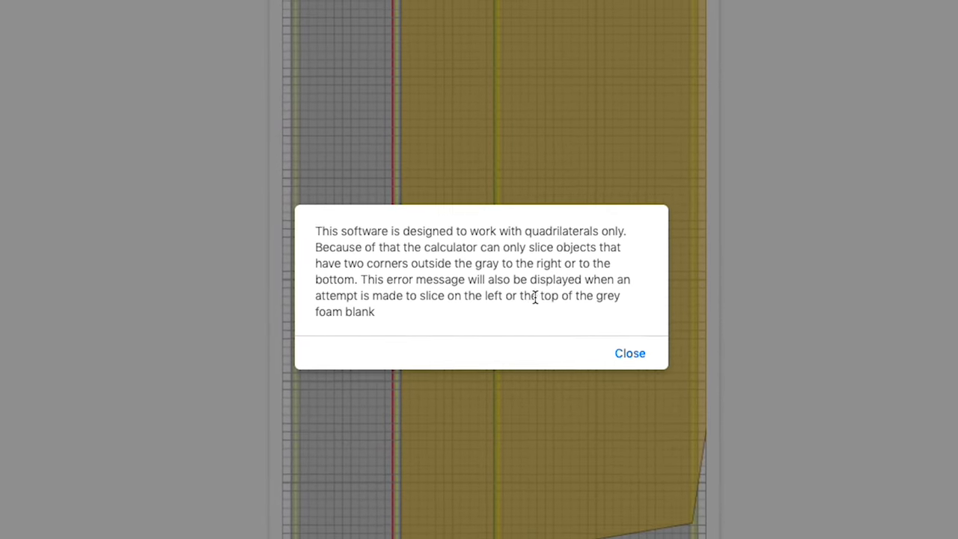
click(618, 349)
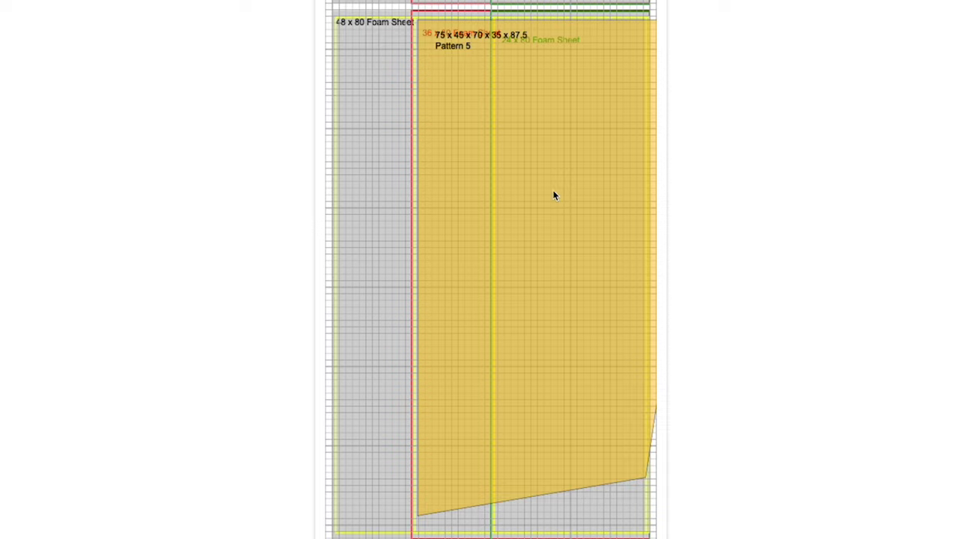
- Shift the Pattern 5 cushion so both right-hand corners lie outside the third foam sheet, and slice it at the sheet's edge
mouse_move(553, 191)
mouse_down()
mouse_move(489, 198)
mouse_move(576, 208)
mouse_move(549, 198)
mouse_up()
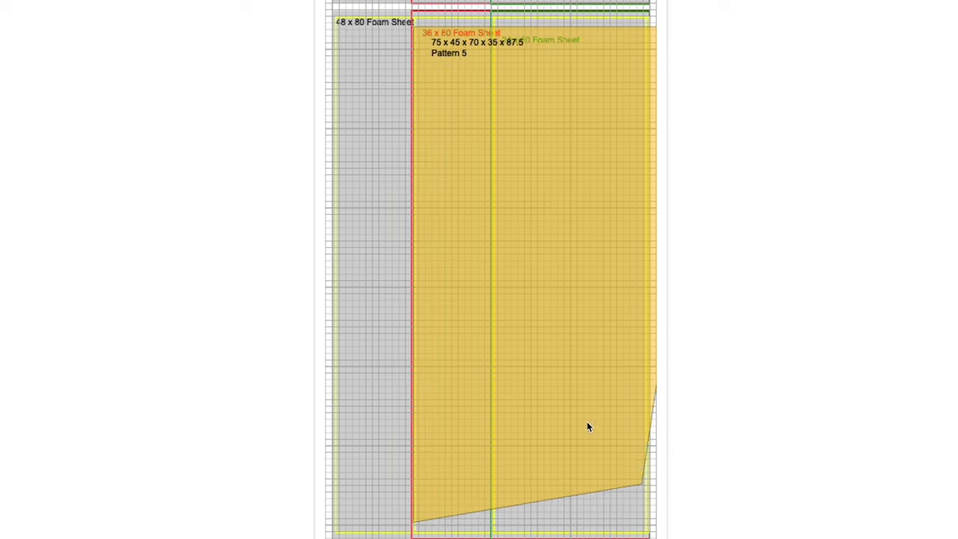
drag(588, 426, 606, 425)
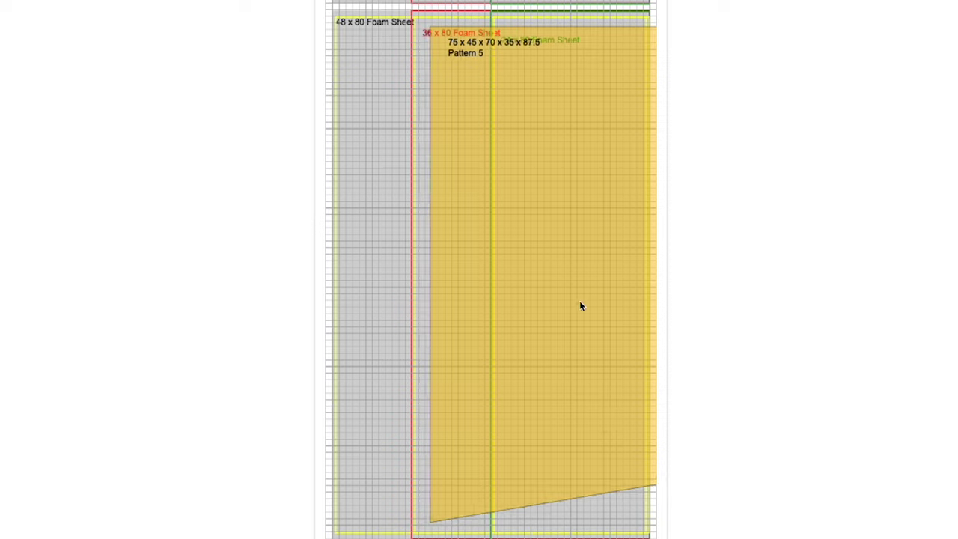
click(581, 306)
click(598, 444)
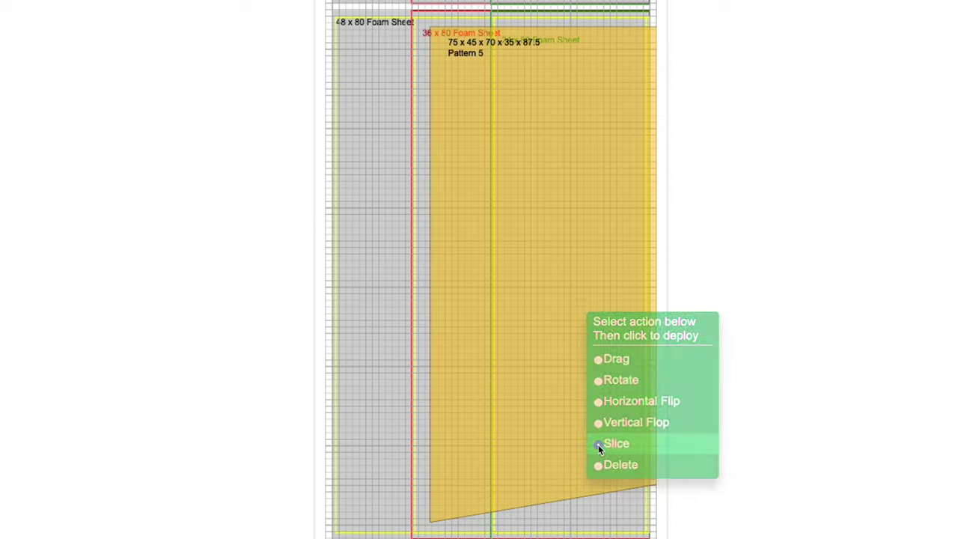
click(572, 283)
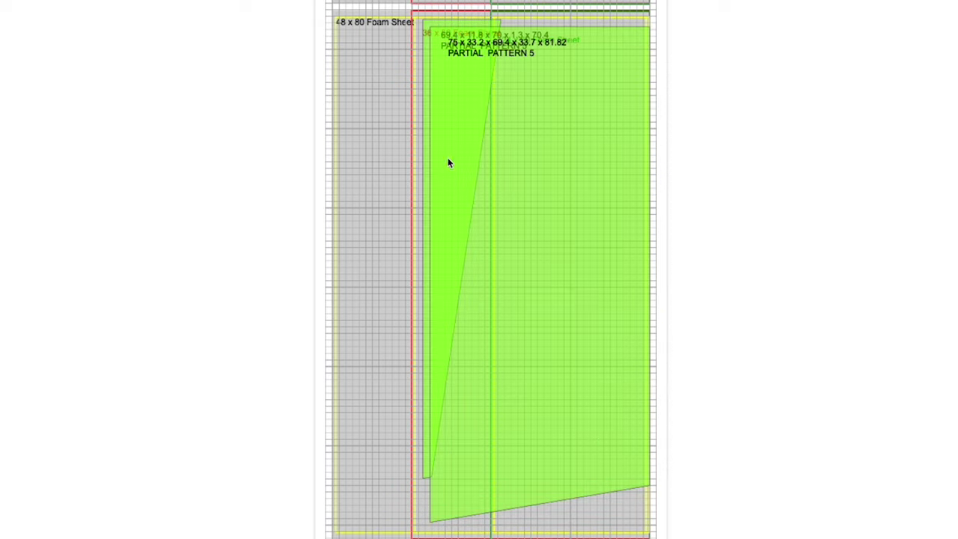
- Separate the two sliced Pattern 5 pieces and position the larger piece inside the third foam sheet's usable area
drag(458, 154, 381, 158)
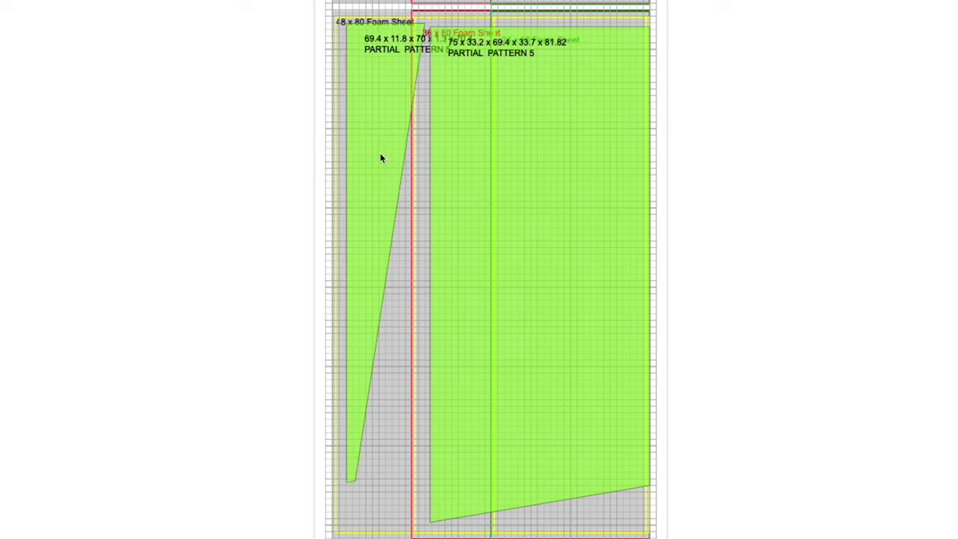
drag(526, 155, 521, 147)
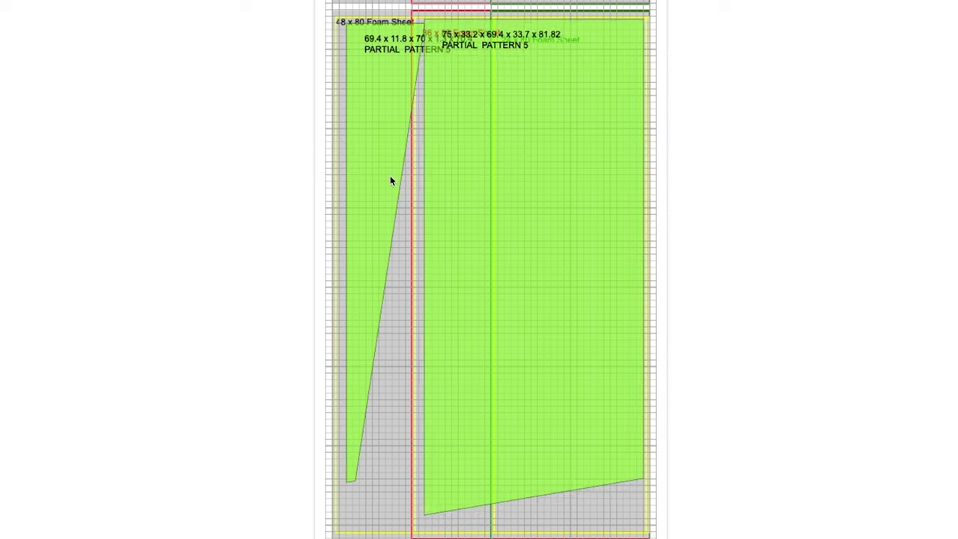
- Move the narrow Pattern 5 strip up onto the second foam sheet, beside the Pattern 4 cushion
drag(387, 179, 516, 238)
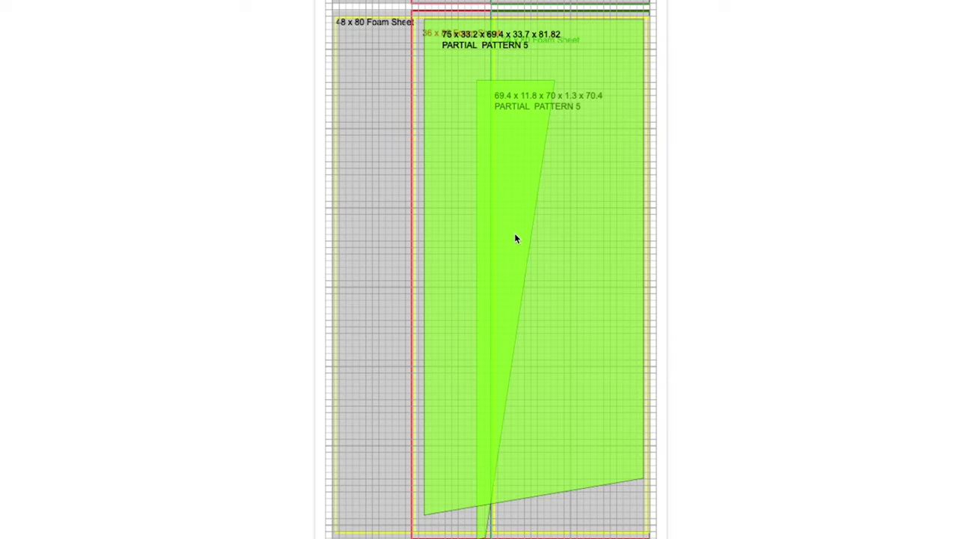
scroll(514, 238, up, 4)
drag(511, 313, 453, 77)
scroll(453, 77, up, 6)
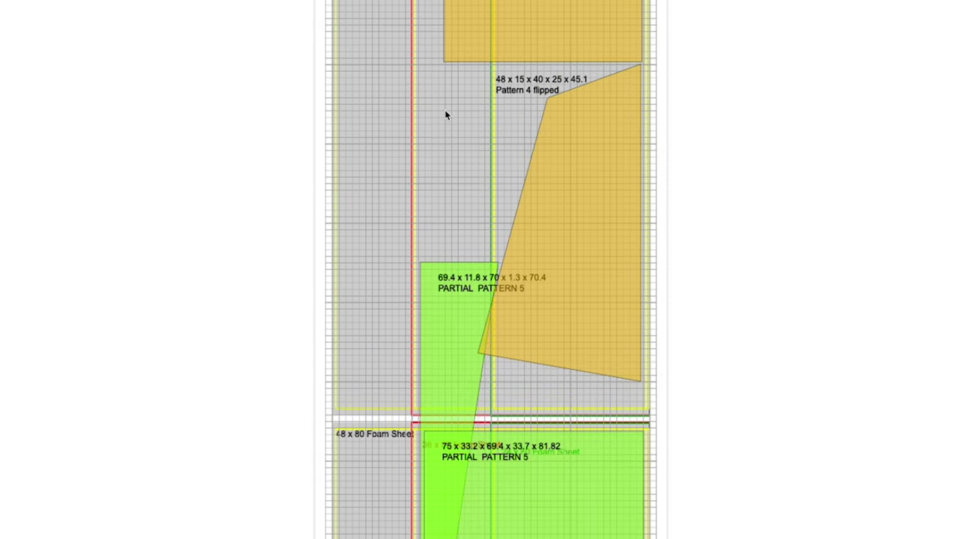
drag(459, 335, 469, 150)
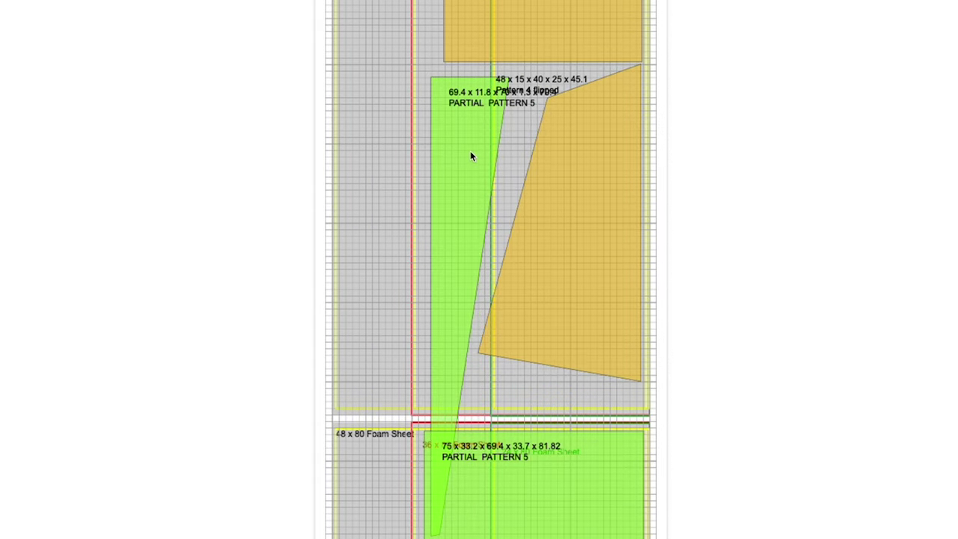
- Flop the narrow Pattern 5 strip vertically and fit it into the lower left corner of the second sheet's 36 x 80 area
click(471, 156)
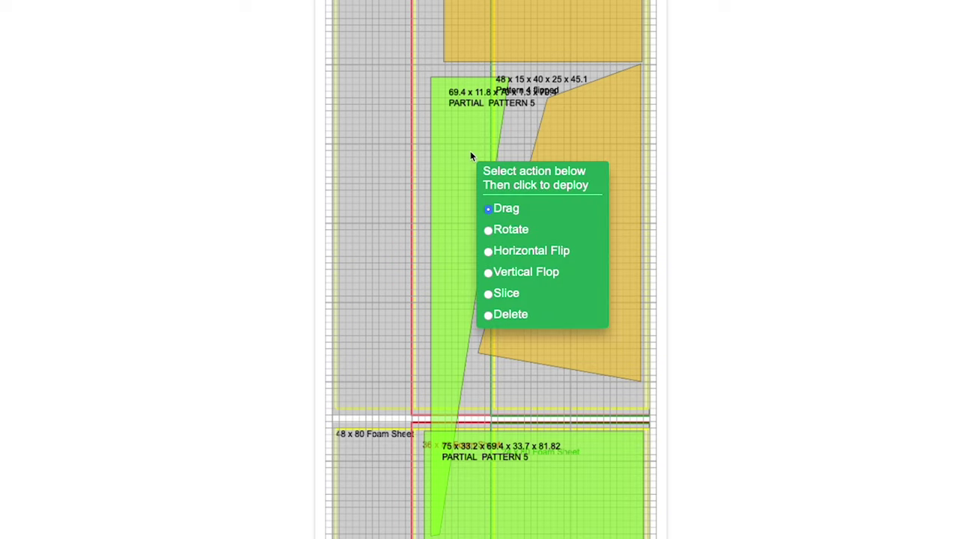
click(487, 271)
click(458, 230)
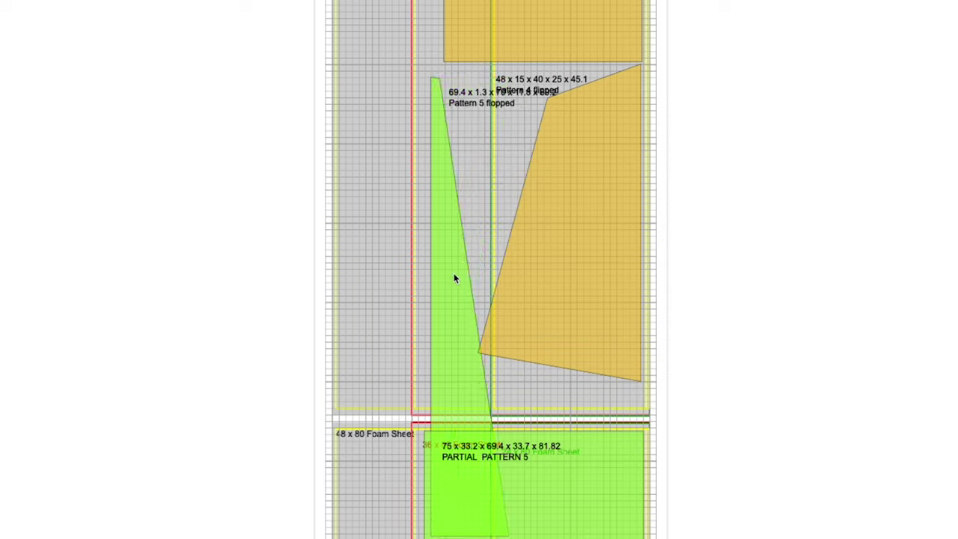
drag(455, 278, 439, 151)
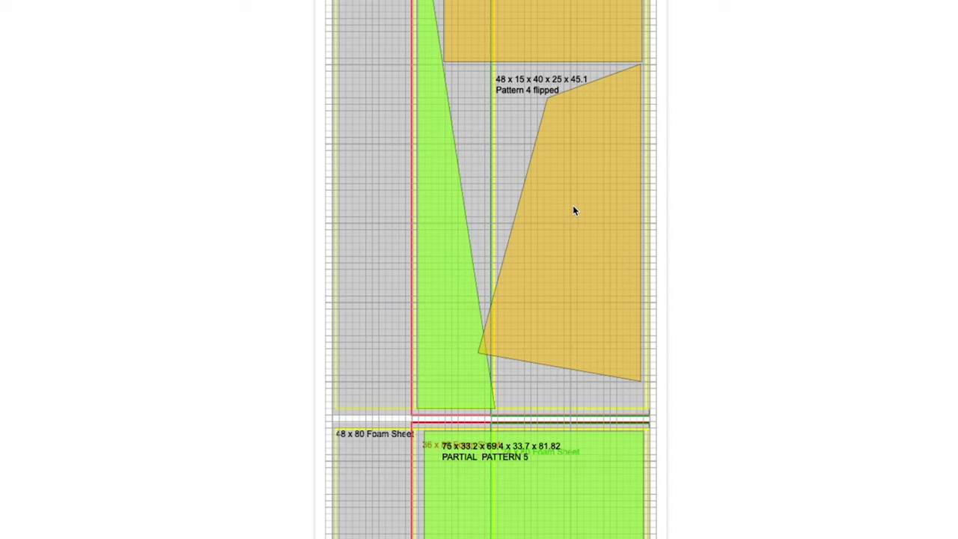
- Rotate the Pattern 4 cushion on the second foam sheet twice
scroll(574, 211, up, 4)
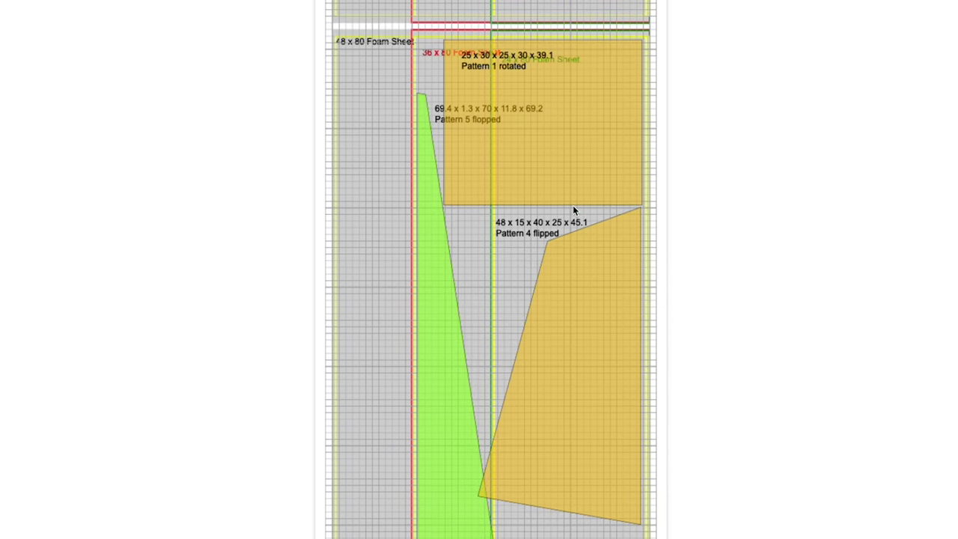
drag(561, 376, 560, 376)
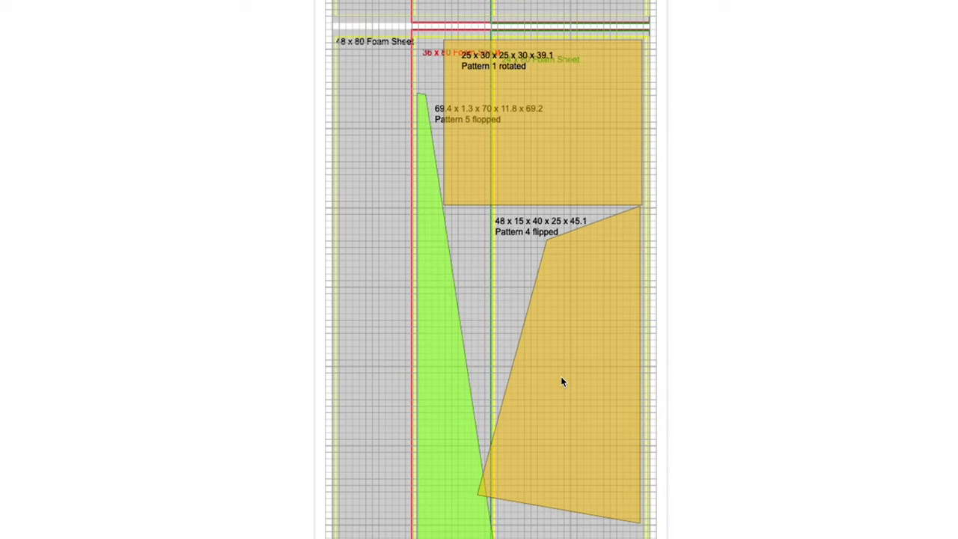
click(564, 378)
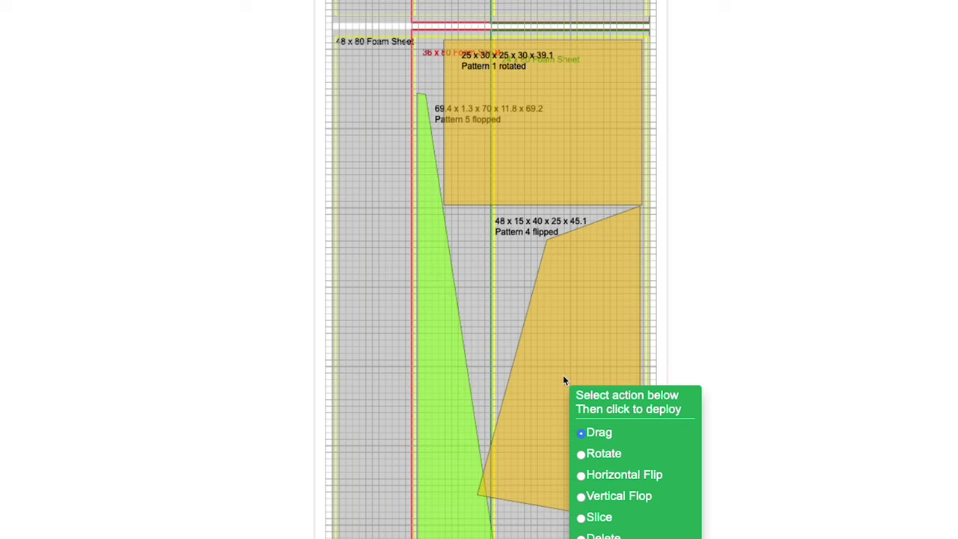
click(583, 454)
click(573, 334)
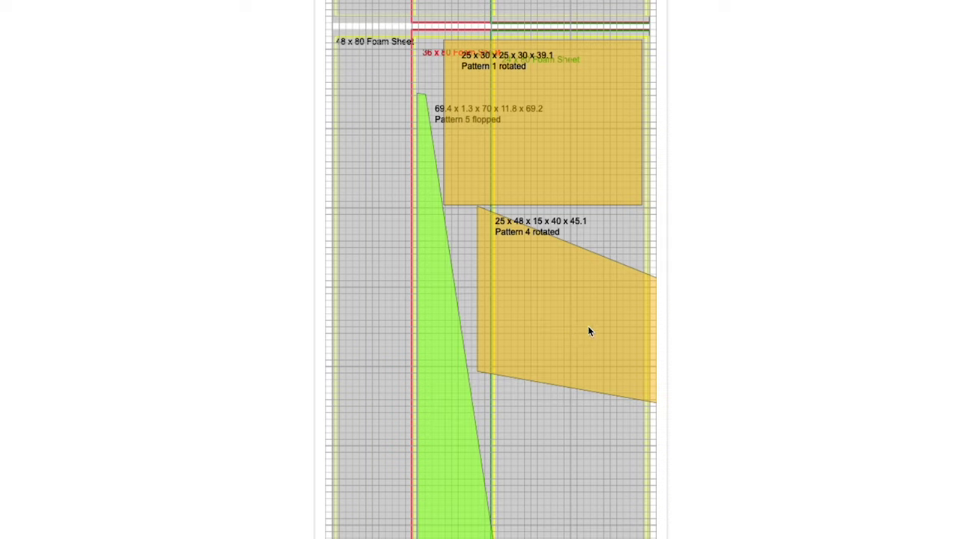
click(590, 331)
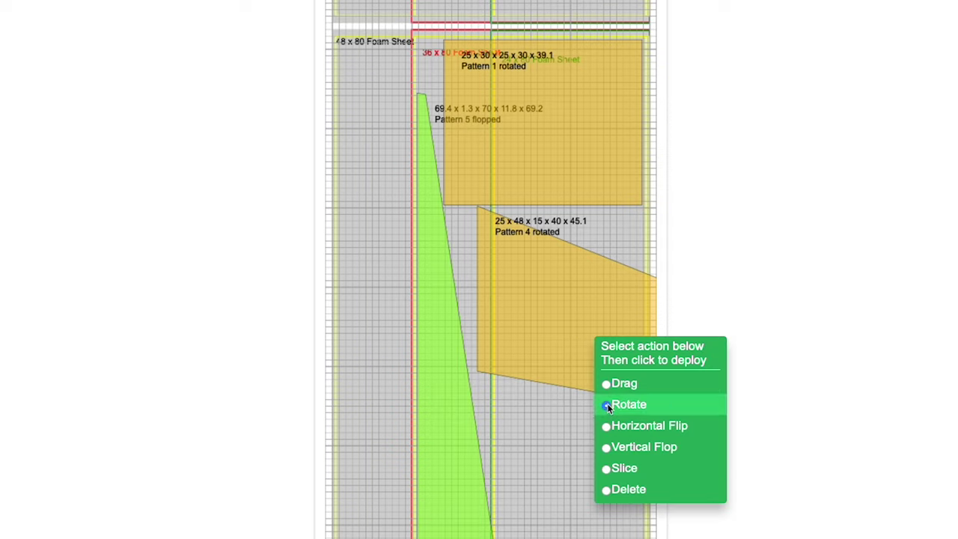
click(608, 406)
click(586, 346)
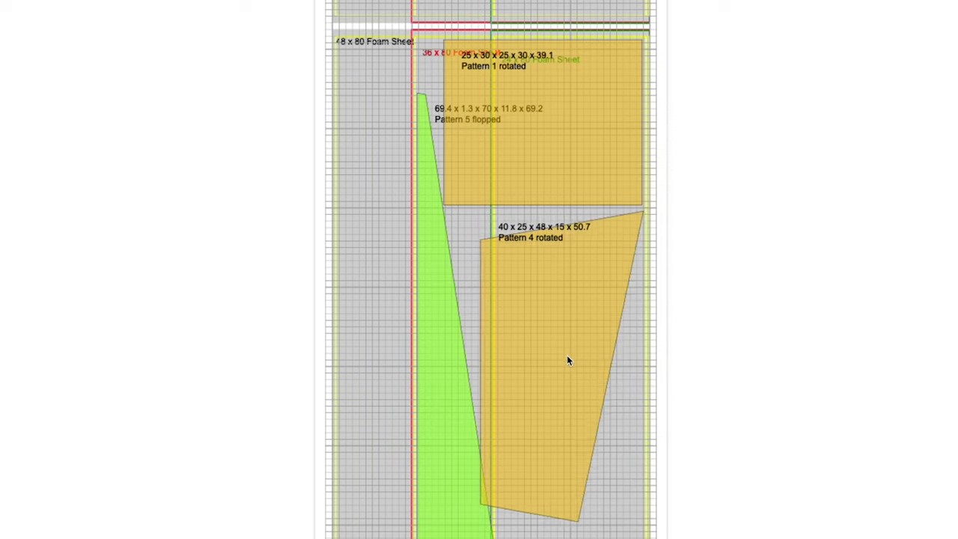
- Nudge the Pattern 4 cushion up beneath the Pattern 1 cushion, flop it vertically and shift it slightly right
click(569, 356)
click(568, 353)
click(567, 351)
click(567, 352)
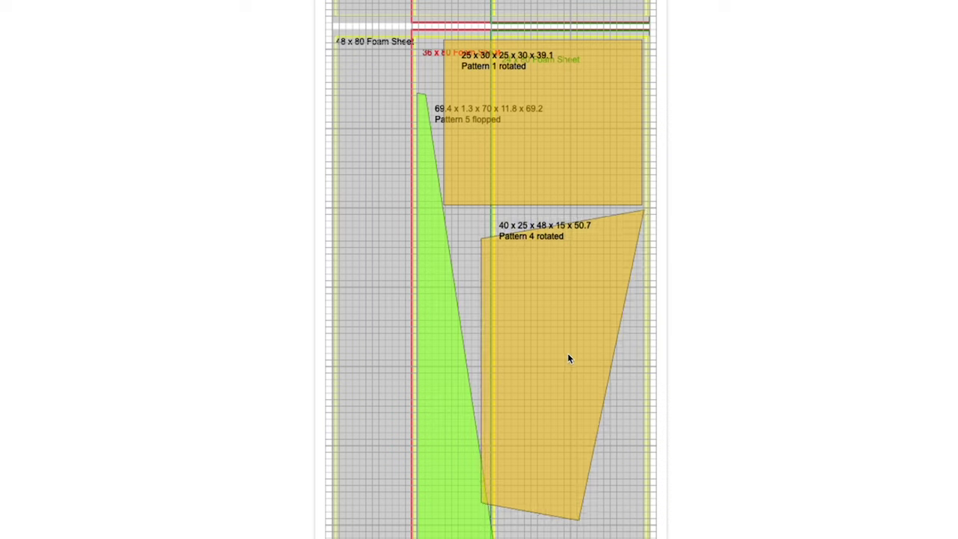
click(567, 354)
click(567, 352)
click(566, 352)
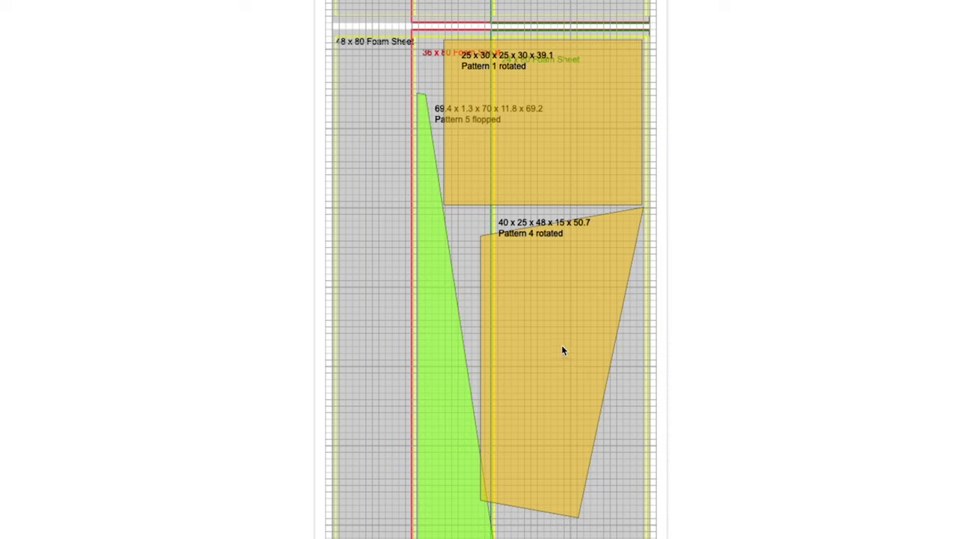
right_click(563, 351)
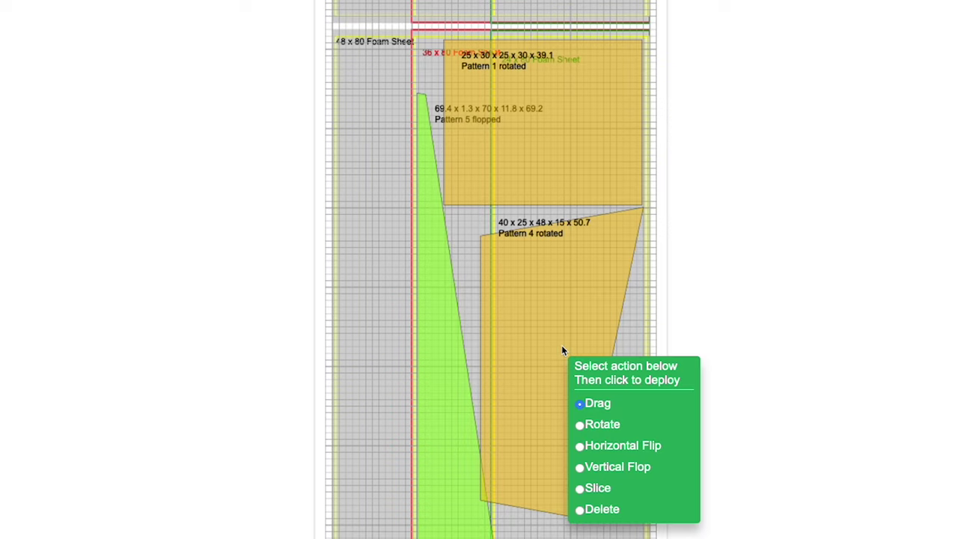
click(579, 467)
click(545, 383)
drag(547, 374, 552, 374)
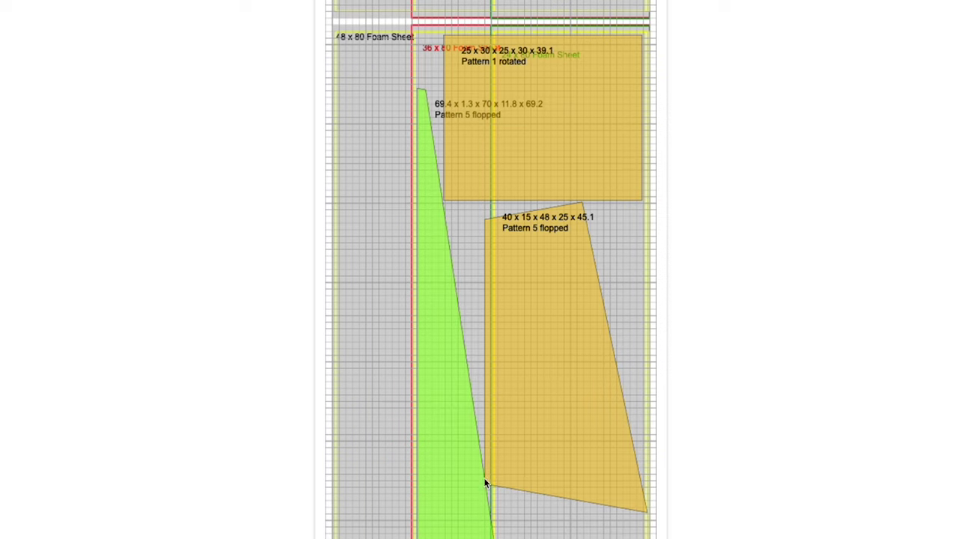
- Move the narrow Pattern 5 strip left on the second foam sheet, partly outside the 36 x 80 area
scroll(639, 499, down, 1)
scroll(648, 486, down, 1)
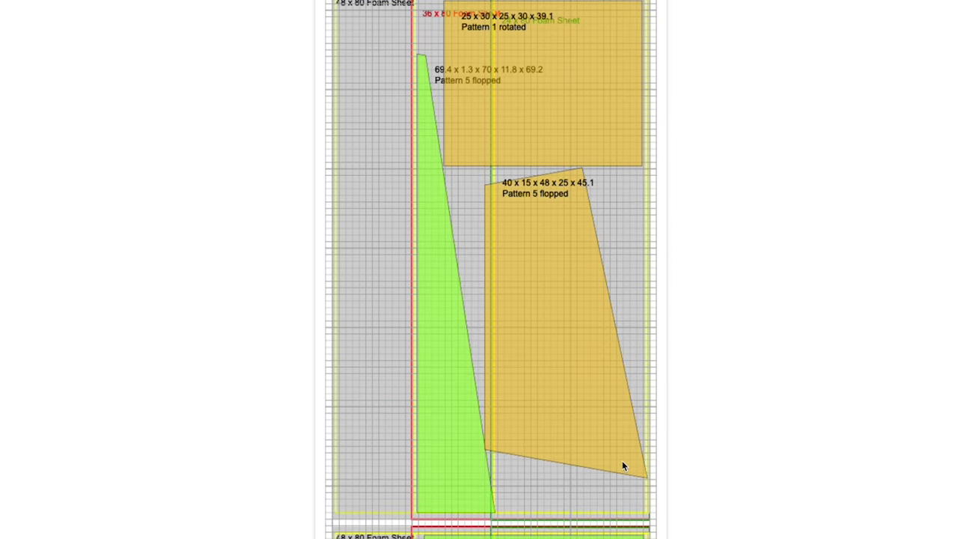
scroll(622, 462, down, 10)
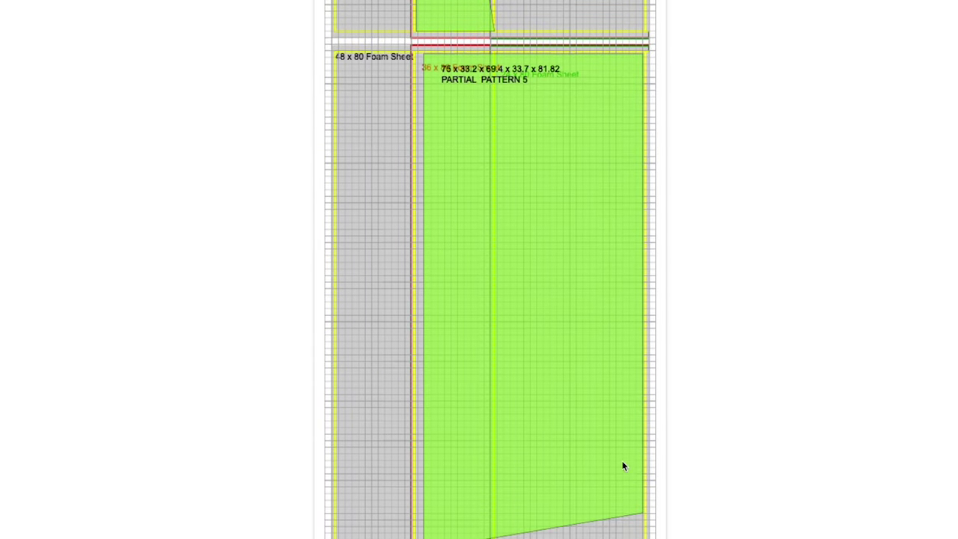
scroll(622, 465, up, 11)
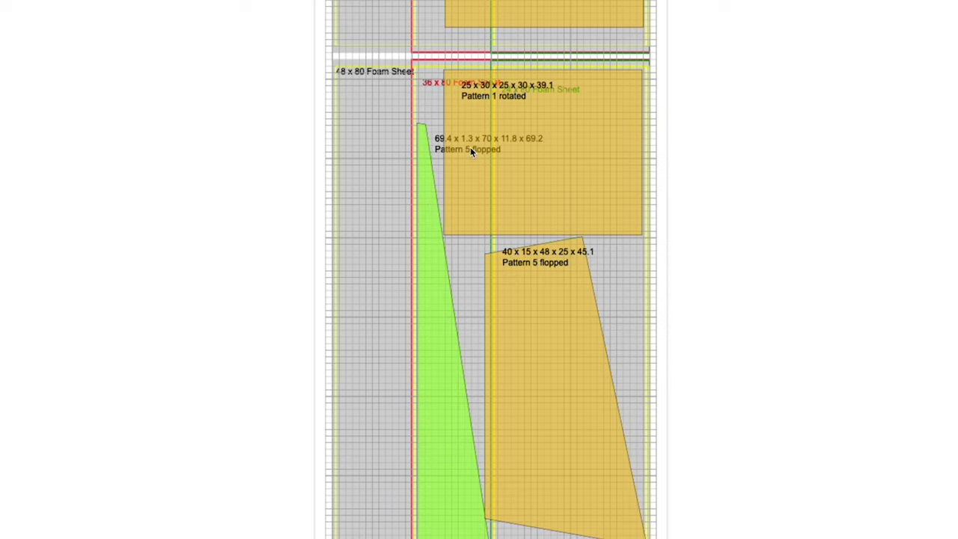
drag(428, 226, 380, 222)
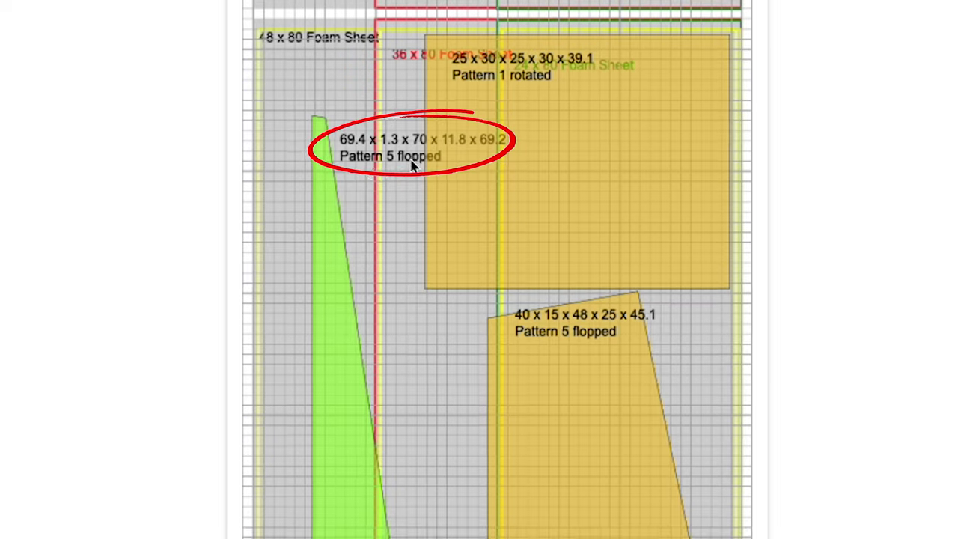
- Align the larger Pattern 5 piece near the third sheet's upper edge and return the narrow strip to the 36 x 80 area's left edge
scroll(564, 448, down, 5)
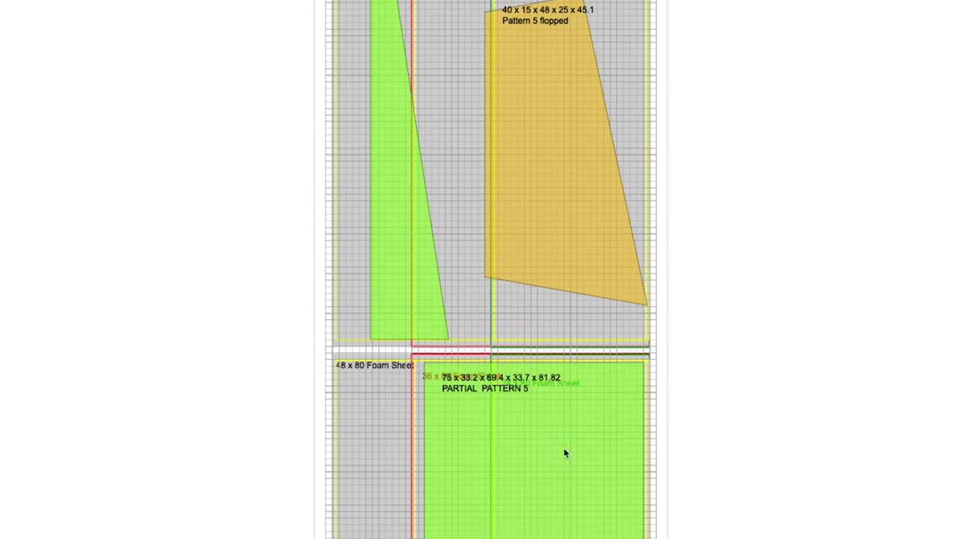
scroll(565, 452, down, 2)
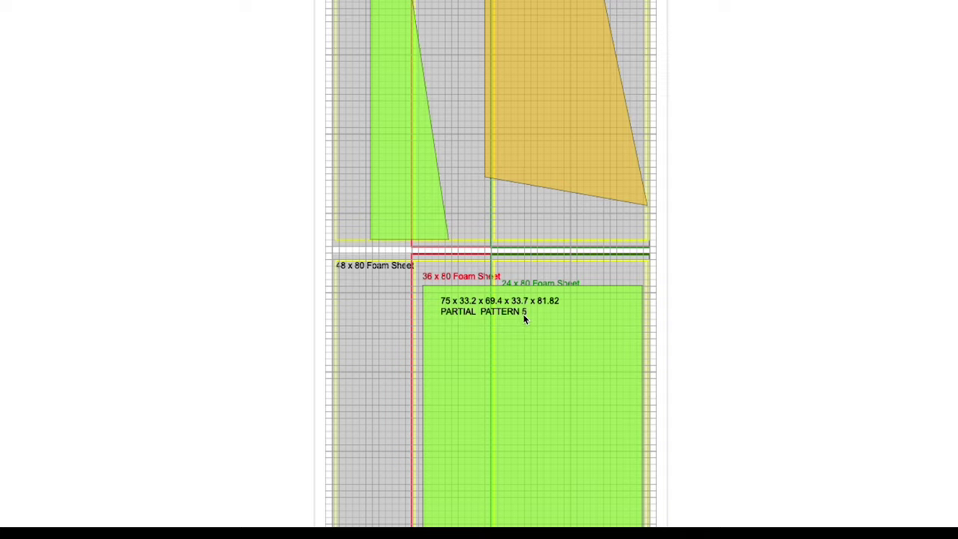
drag(534, 340, 539, 325)
drag(427, 157, 472, 163)
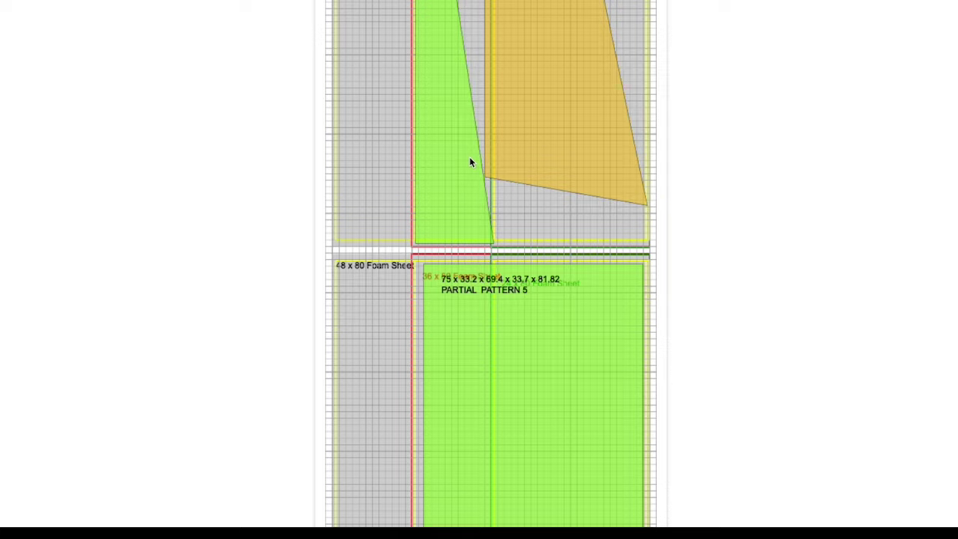
- Delete both sliced Pattern 5 pieces, the narrow strip on the second sheet and the larger piece on the third
scroll(470, 161, up, 15)
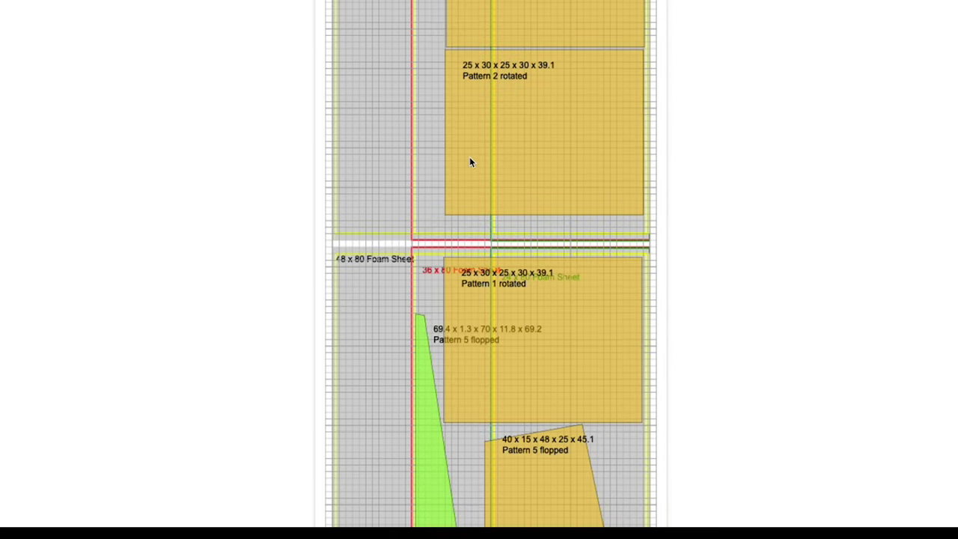
scroll(534, 133, up, 1)
scroll(507, 273, down, 10)
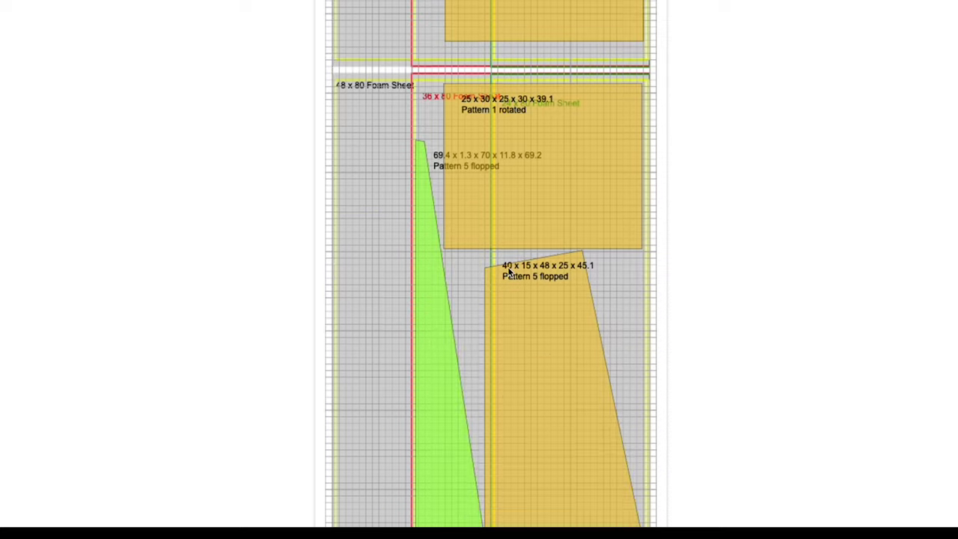
scroll(475, 269, up, 1)
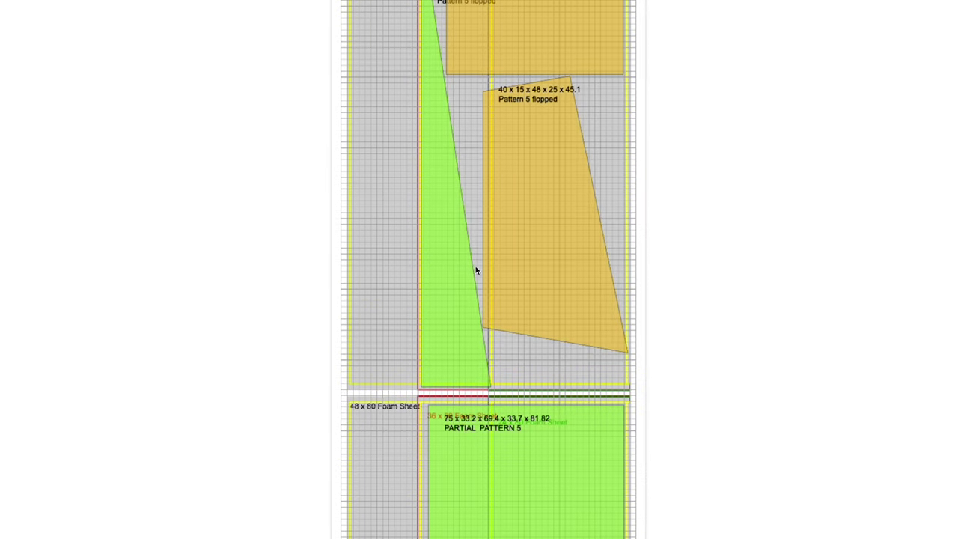
click(450, 258)
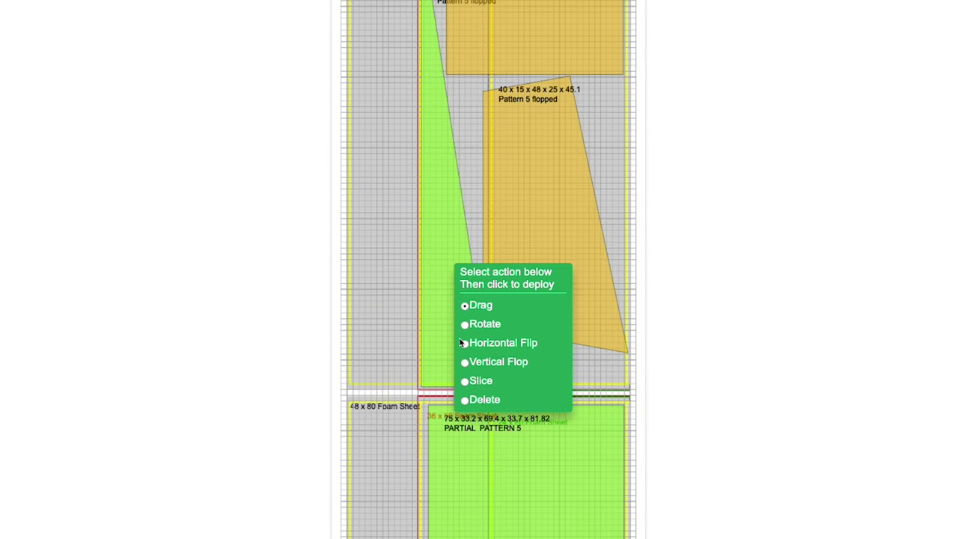
click(465, 401)
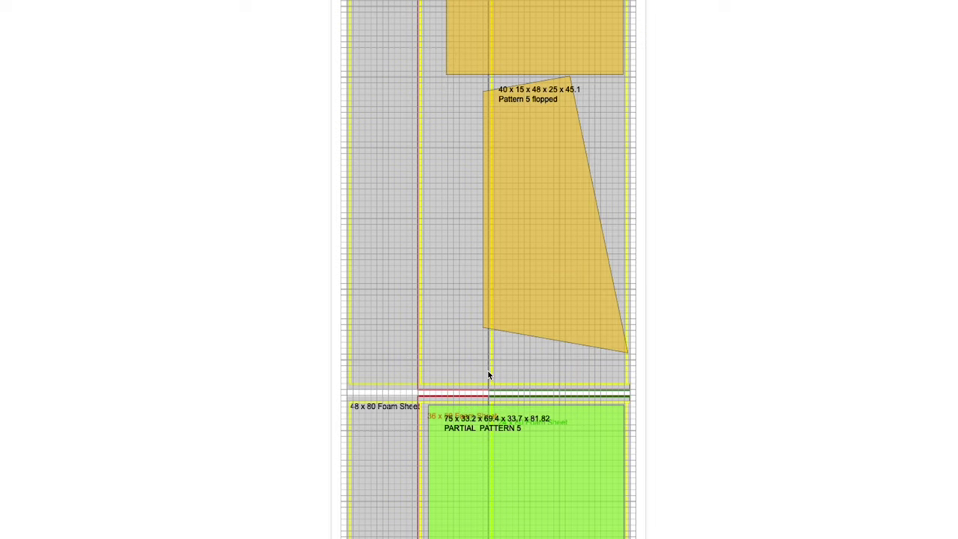
scroll(490, 372, down, 3)
click(510, 372)
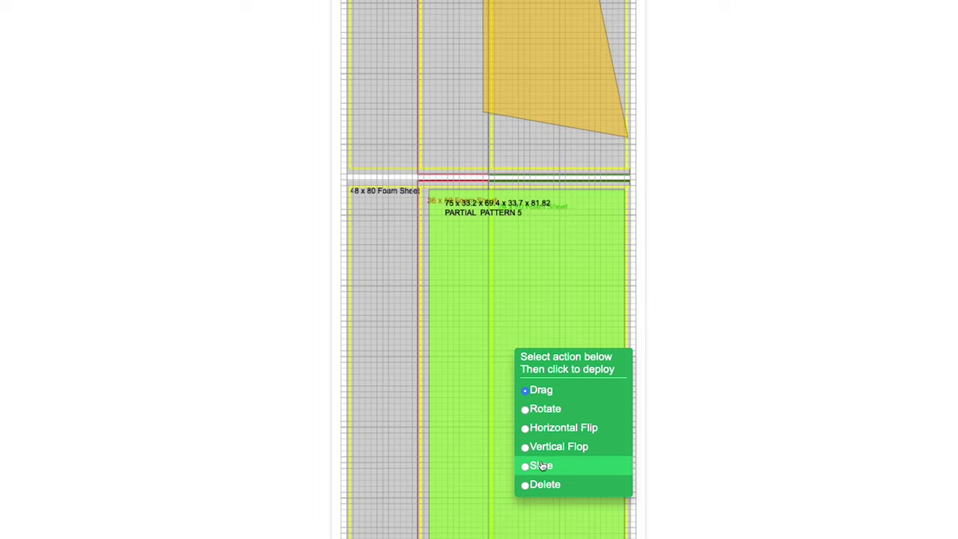
scroll(540, 466, down, 1)
click(526, 436)
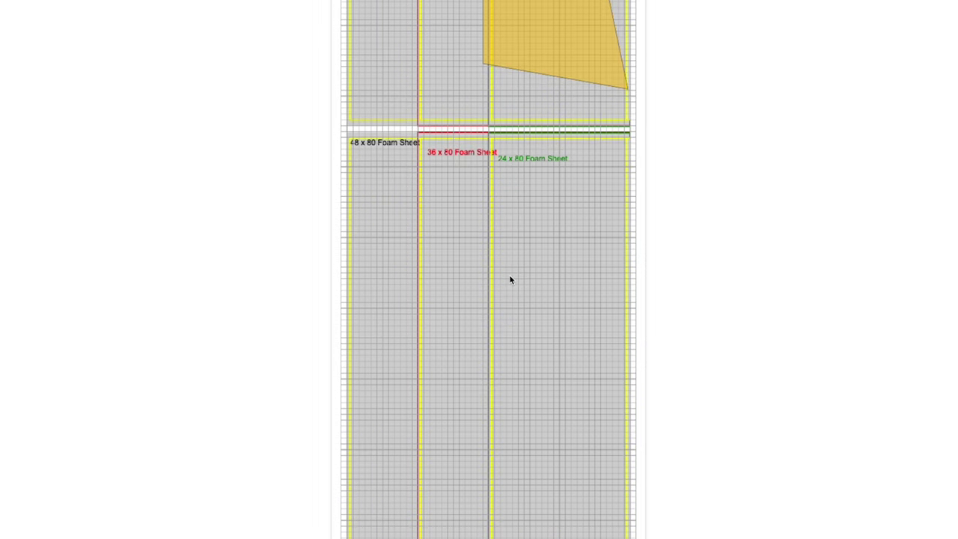
- Add the 75 x 45 x 70 x 35 cushion to the layout again
scroll(511, 279, up, 10)
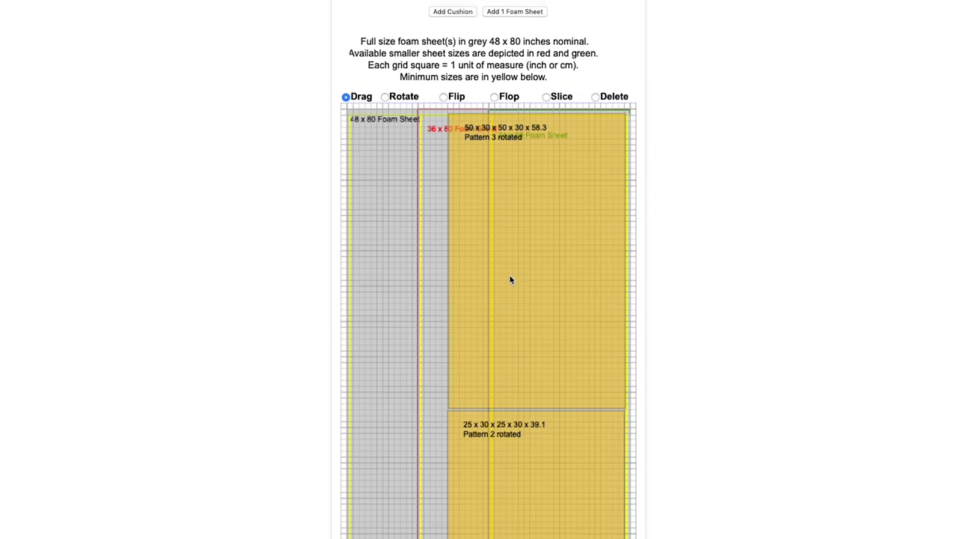
scroll(510, 279, up, 3)
click(452, 139)
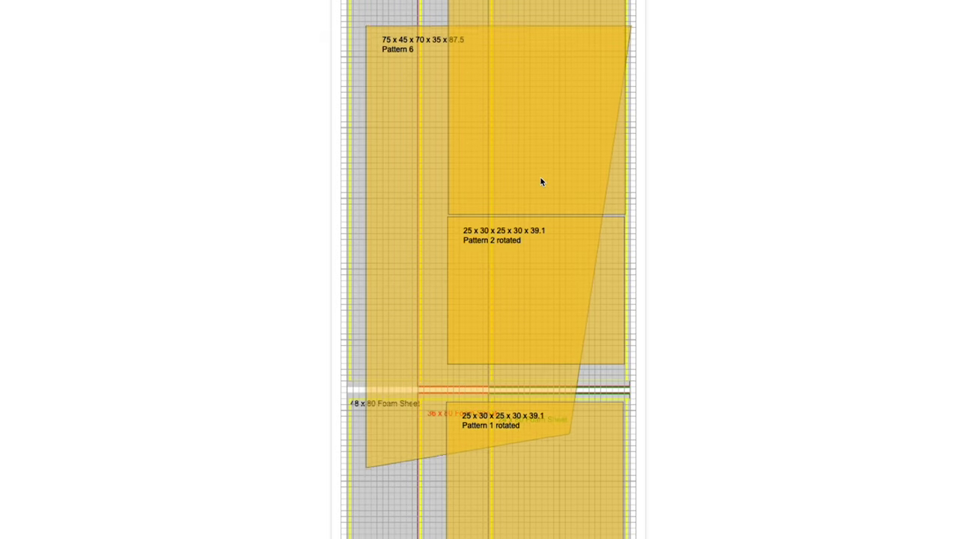
scroll(541, 180, down, 4)
scroll(541, 182, down, 4)
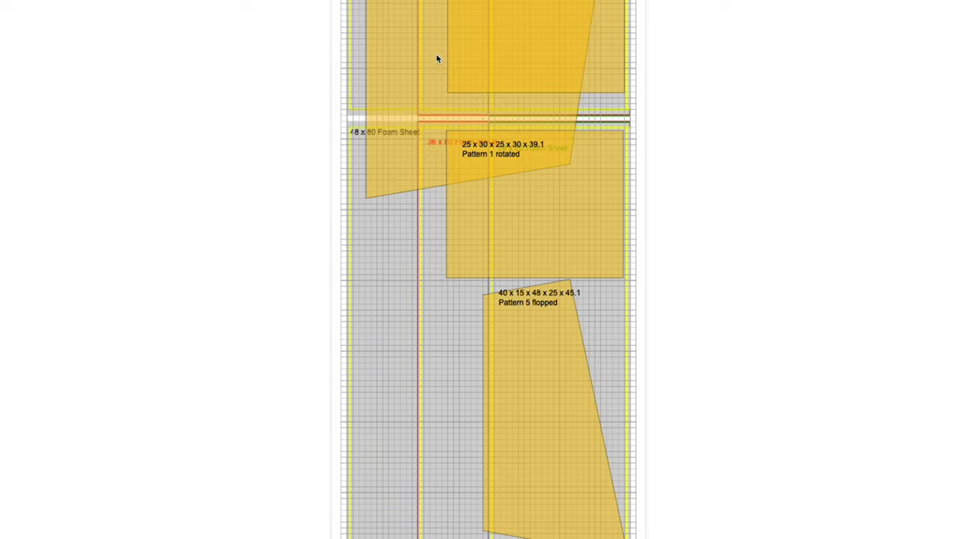
- Review how the cushions are placed from the first foam sheet down through the following sheets
scroll(459, 417, down, 12)
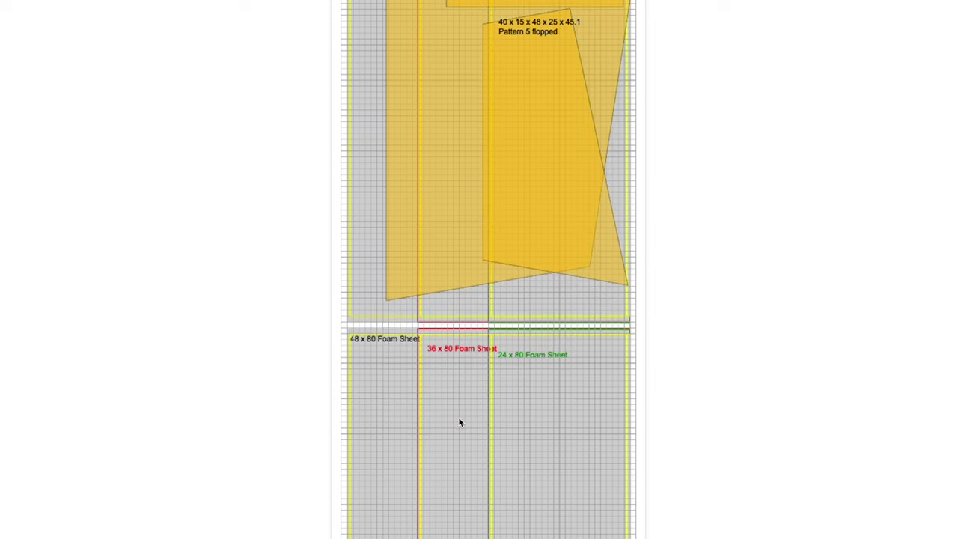
scroll(428, 75, down, 2)
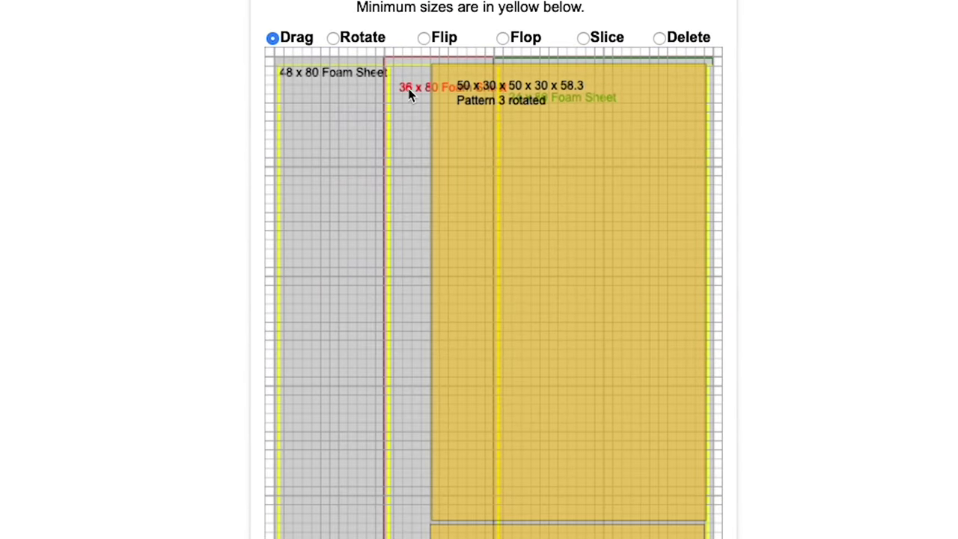
scroll(456, 158, down, 10)
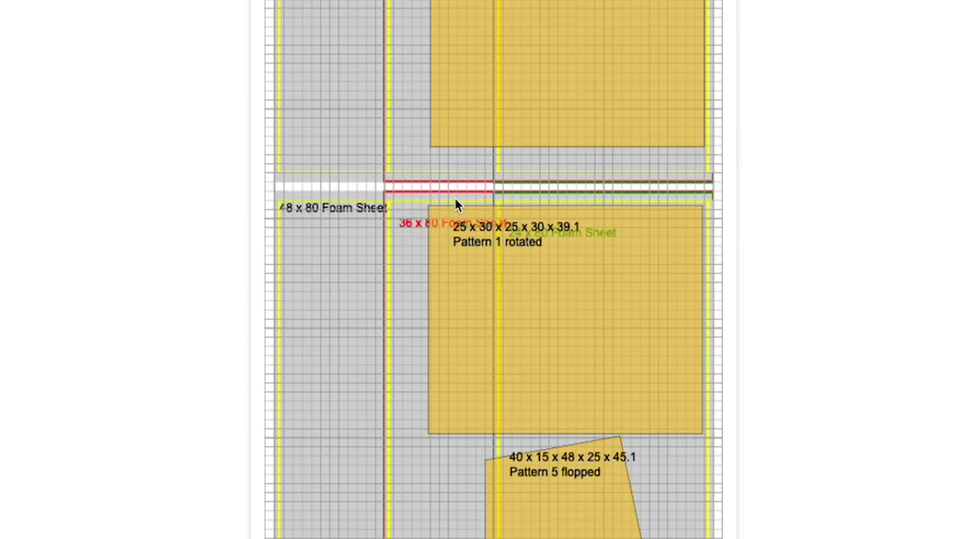
scroll(416, 229, down, 10)
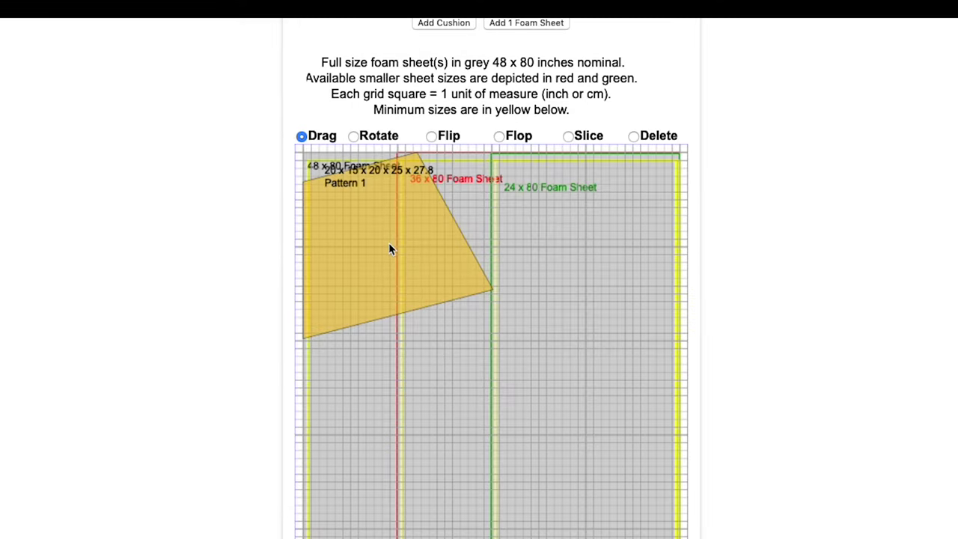
- Move the 20 x 15 x 20 x 25 Pattern 1 cushion toward the 24 x 80 sheet area and rotate it
drag(390, 249, 573, 260)
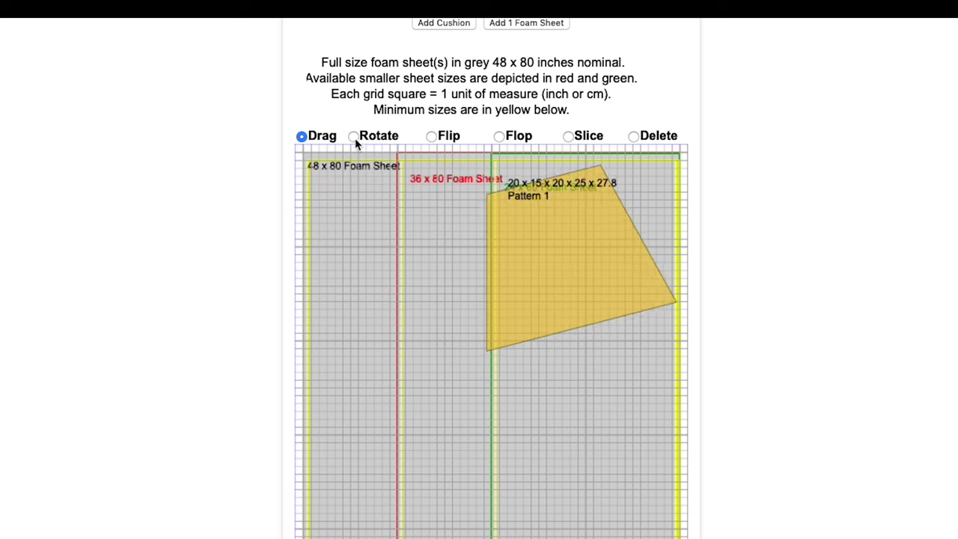
click(354, 136)
click(576, 259)
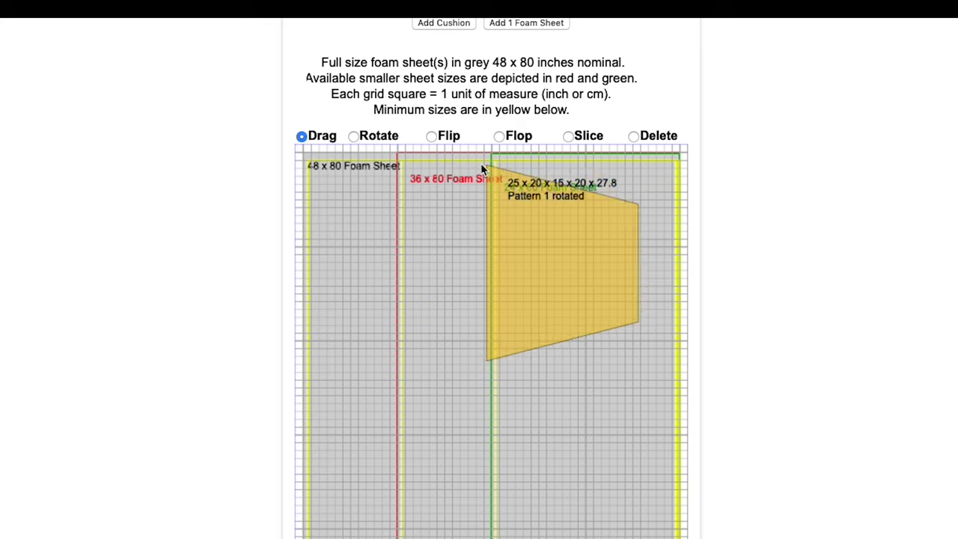
- Flop and flip the rotated Pattern 1 cushion, and align its long side with the 24 x 80 area's right minimum-size line
click(498, 135)
click(542, 236)
click(431, 136)
click(548, 252)
drag(566, 258, 596, 253)
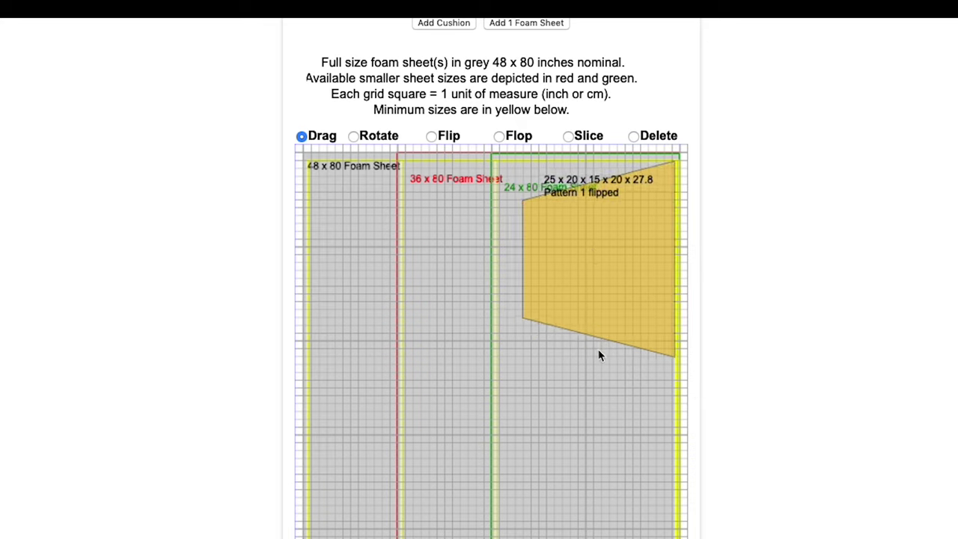
- Add a 20 x 15 x 20 x 25 inch cushion with a 27.84-inch diagonal and move it toward the 24 x 80 area
scroll(599, 357, up, 10)
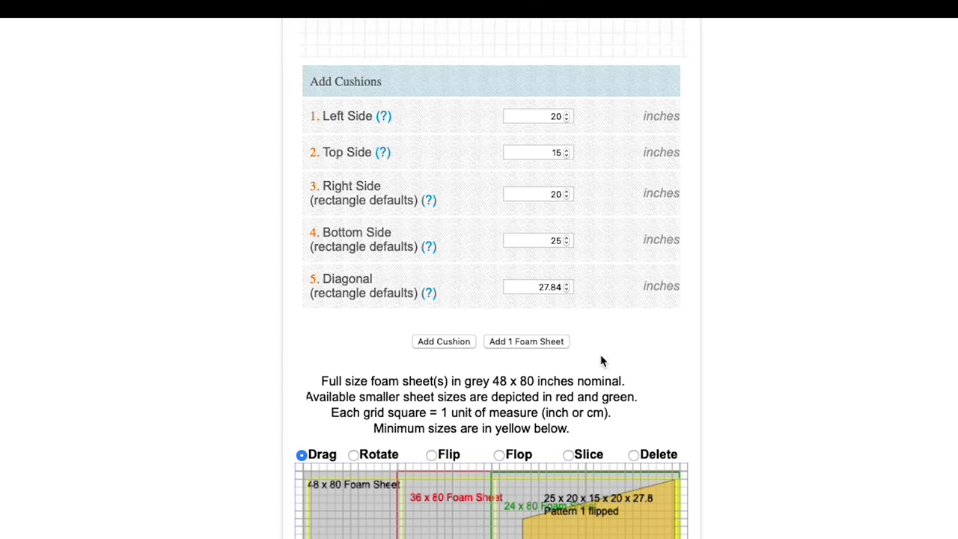
scroll(182, 475, up, 4)
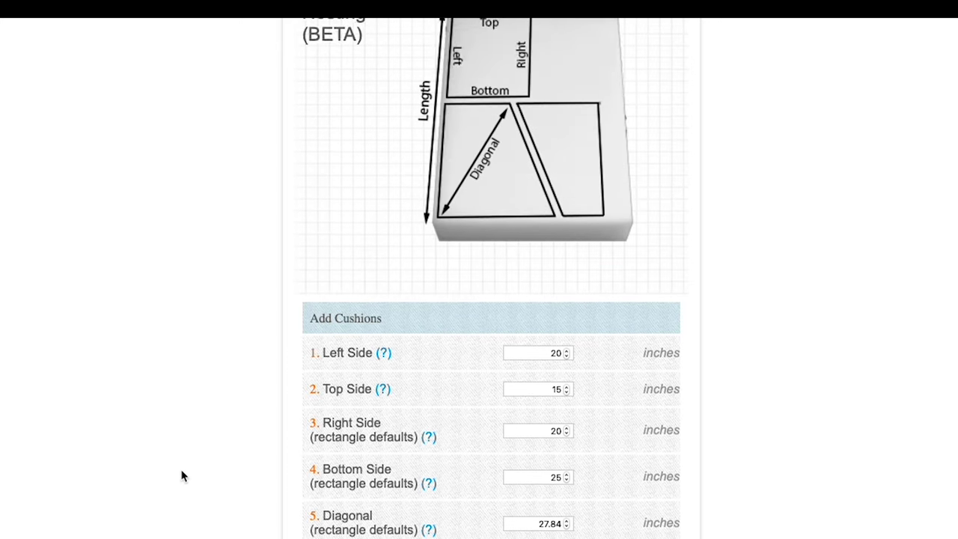
scroll(182, 475, down, 4)
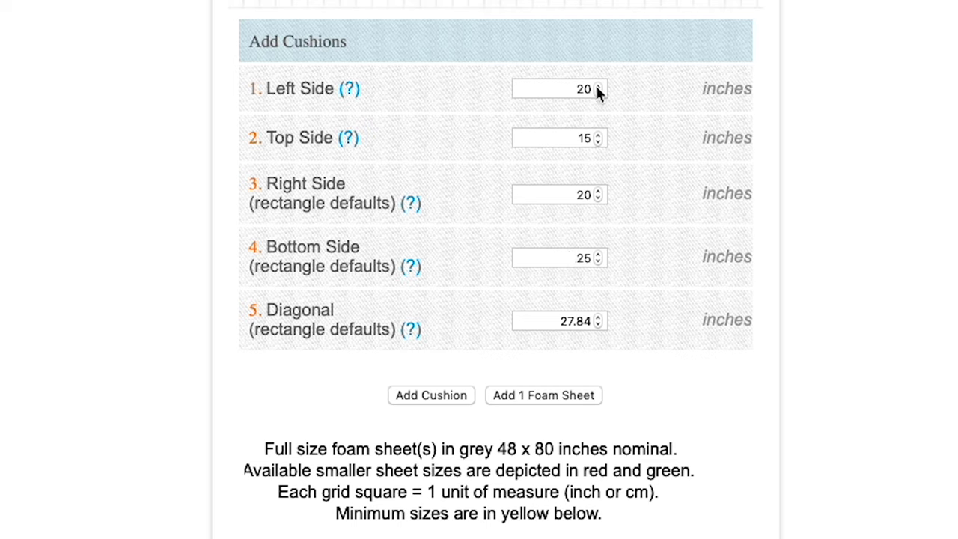
click(449, 395)
scroll(453, 412, down, 5)
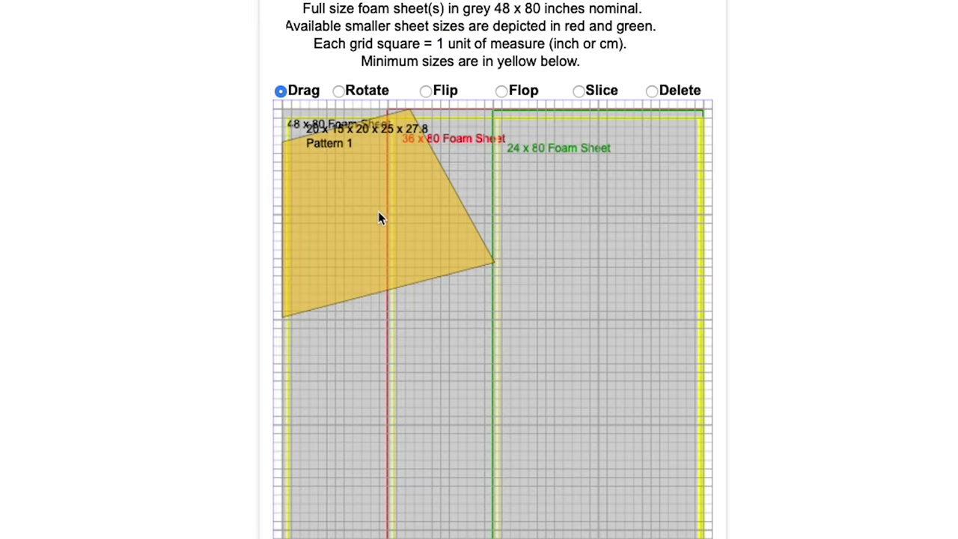
drag(378, 217, 586, 233)
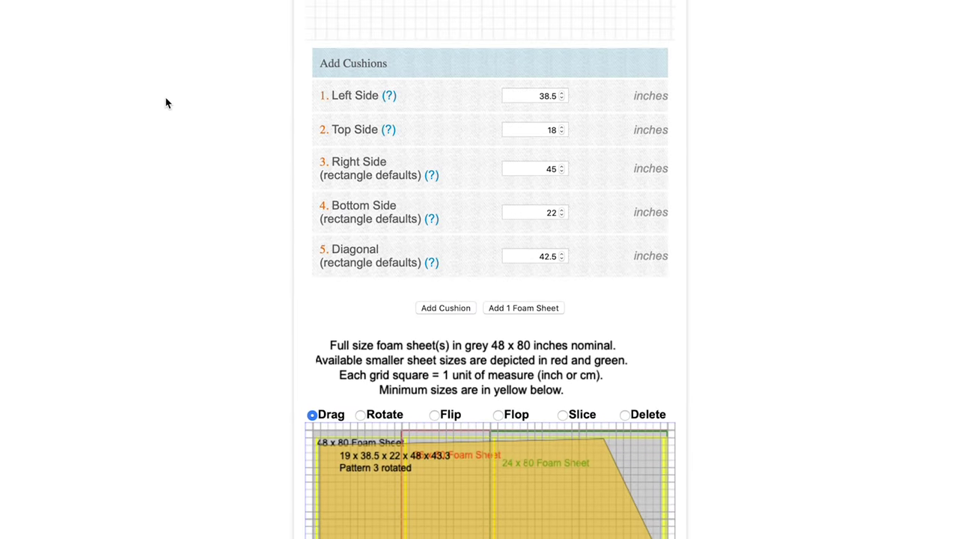
- Open the browser's print dialog for the foam nesting page
scroll(166, 97, up, 5)
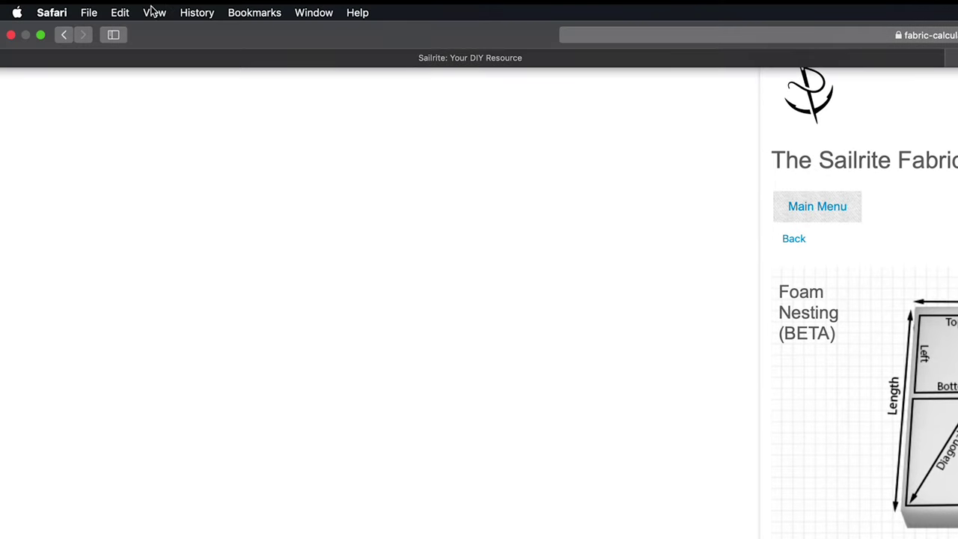
click(88, 12)
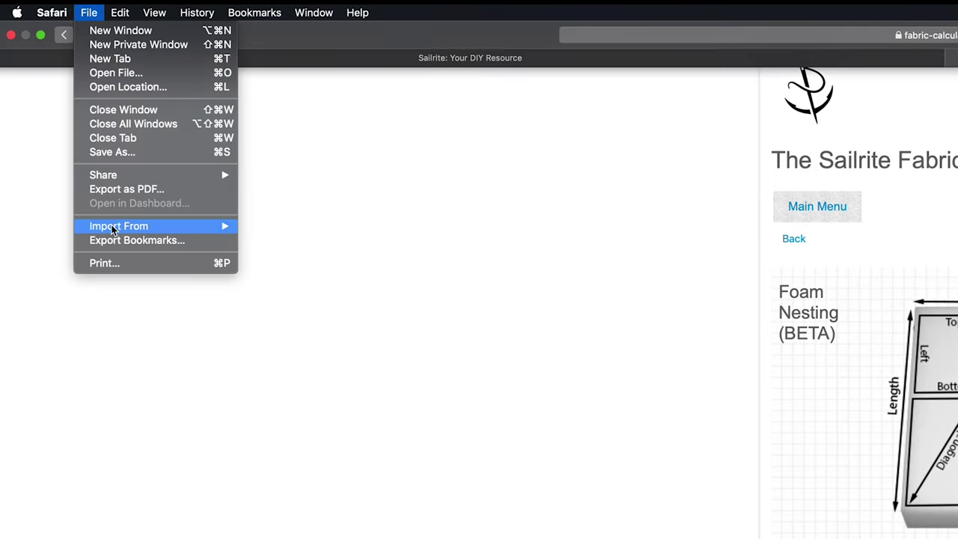
mouse_move(112, 226)
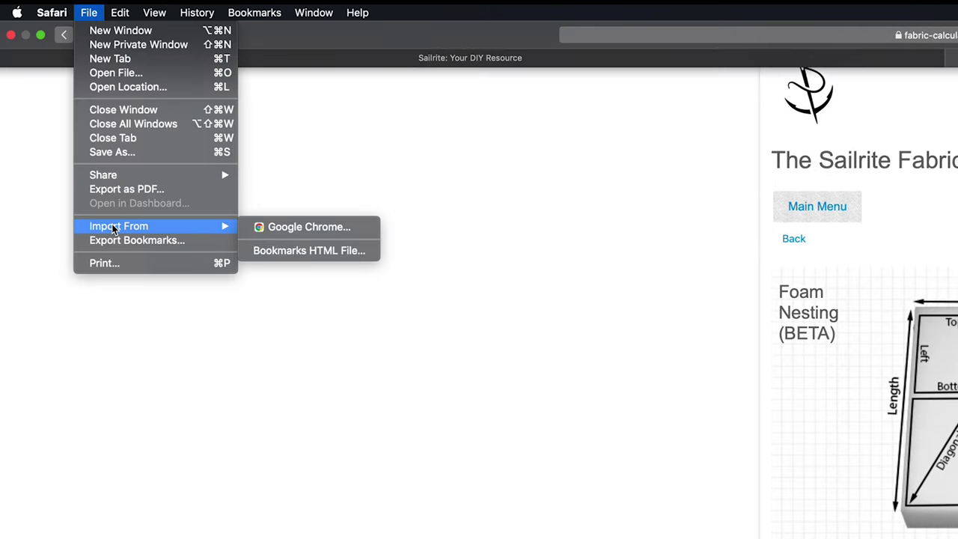
click(118, 263)
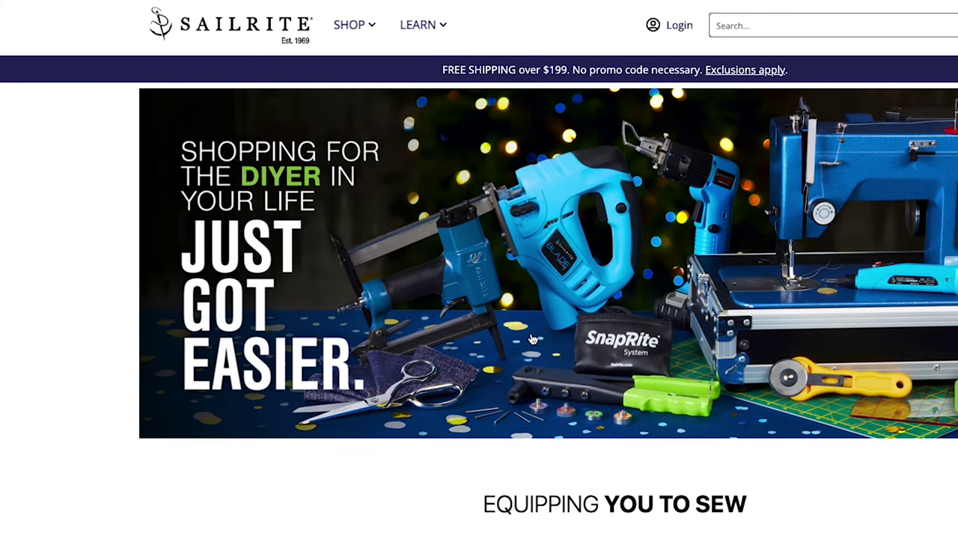
- Open the full Foam product category in the Sailrite shop
click(374, 28)
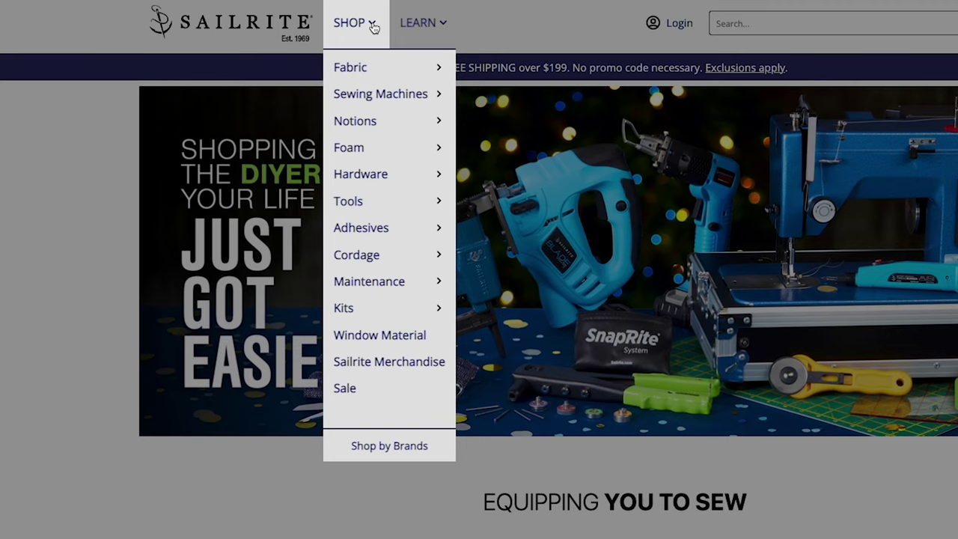
mouse_move(357, 153)
mouse_move(484, 70)
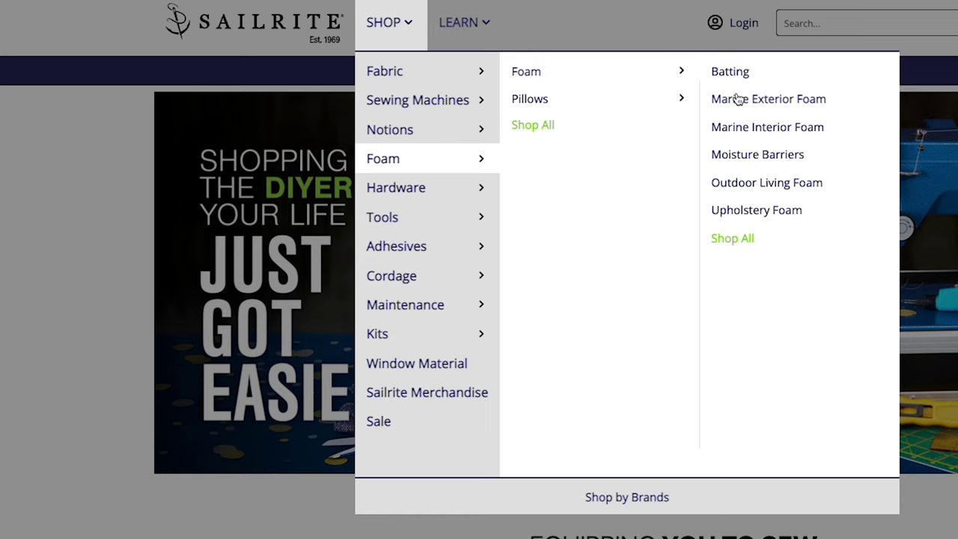
click(733, 238)
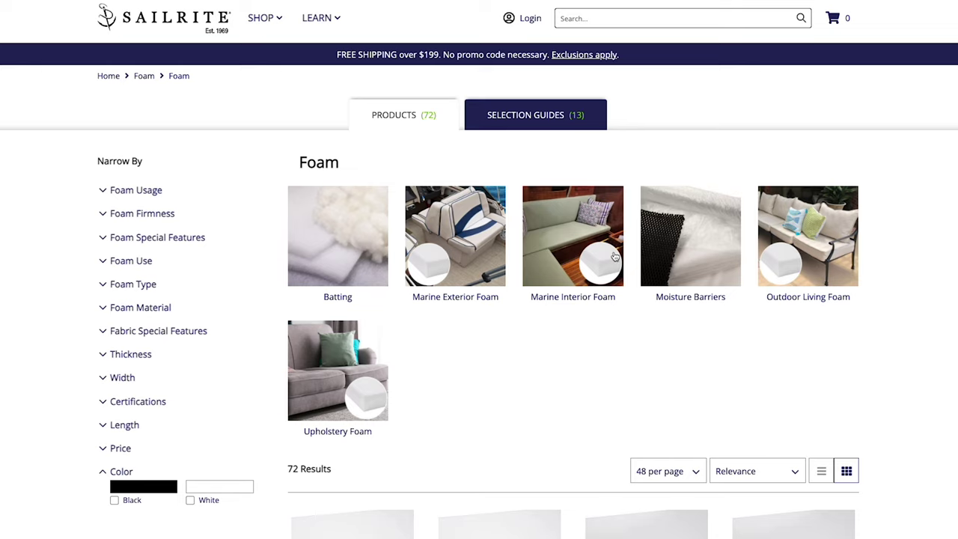
- Open the Upholstery Foam category and examine the available foam sheet sizes and prices
click(347, 427)
scroll(550, 342, down, 3)
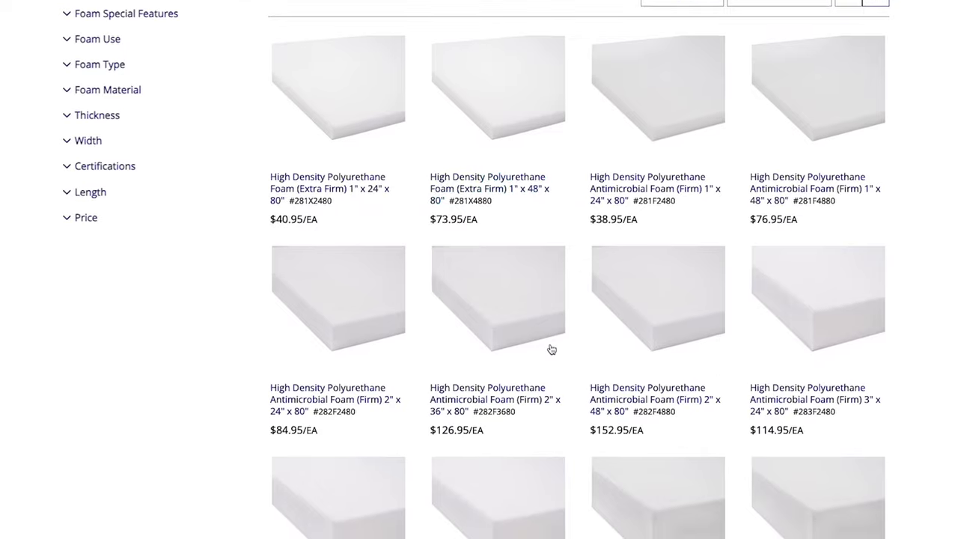
scroll(551, 349, down, 5)
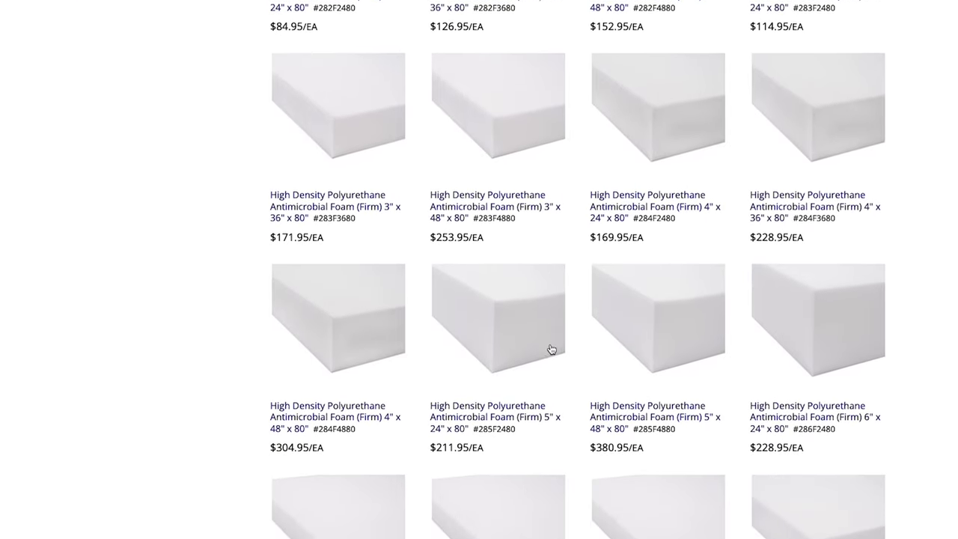